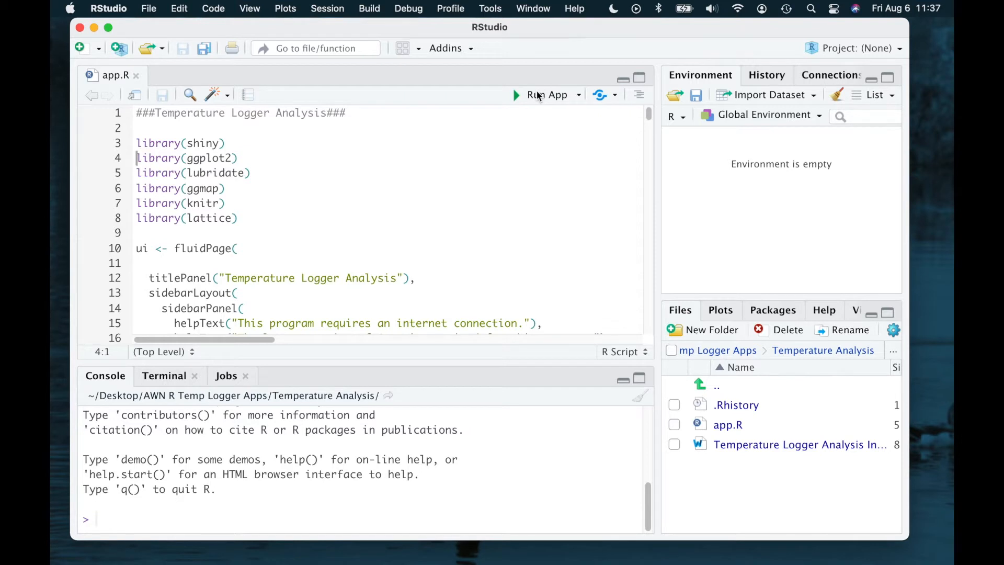
Run the app.R Shiny app and adjust the width of its window so the form spans it
click(538, 96)
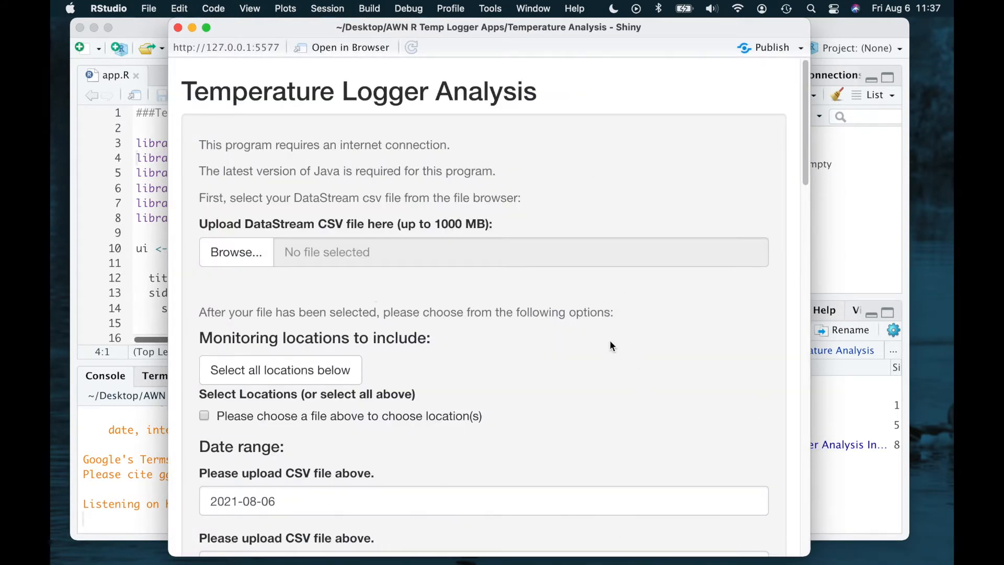
drag(811, 221, 908, 223)
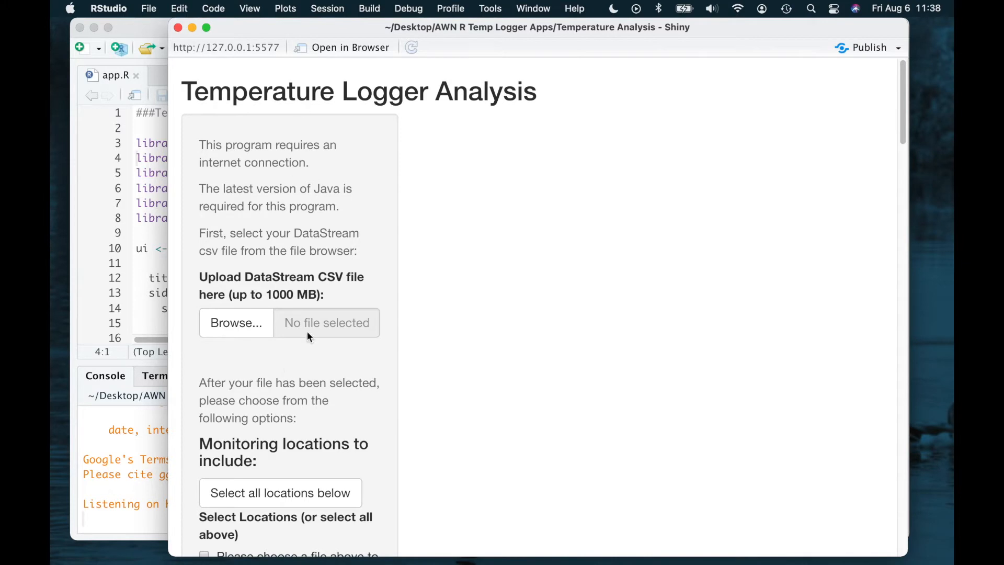
drag(907, 245, 802, 244)
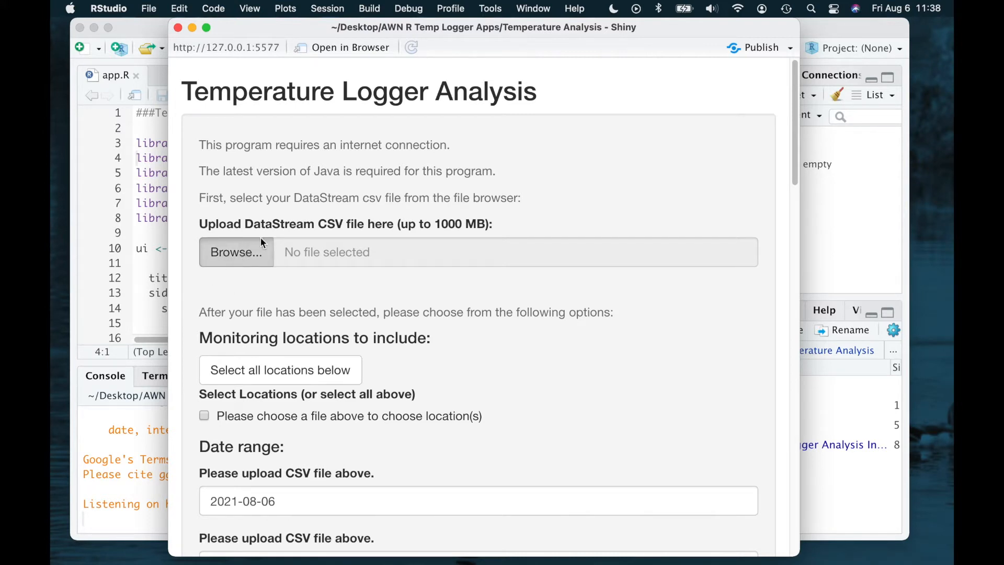
Upload DataStream_Logger_Data.csv from the Temperature Analysis folder inside the Desktop's Data folder
click(237, 256)
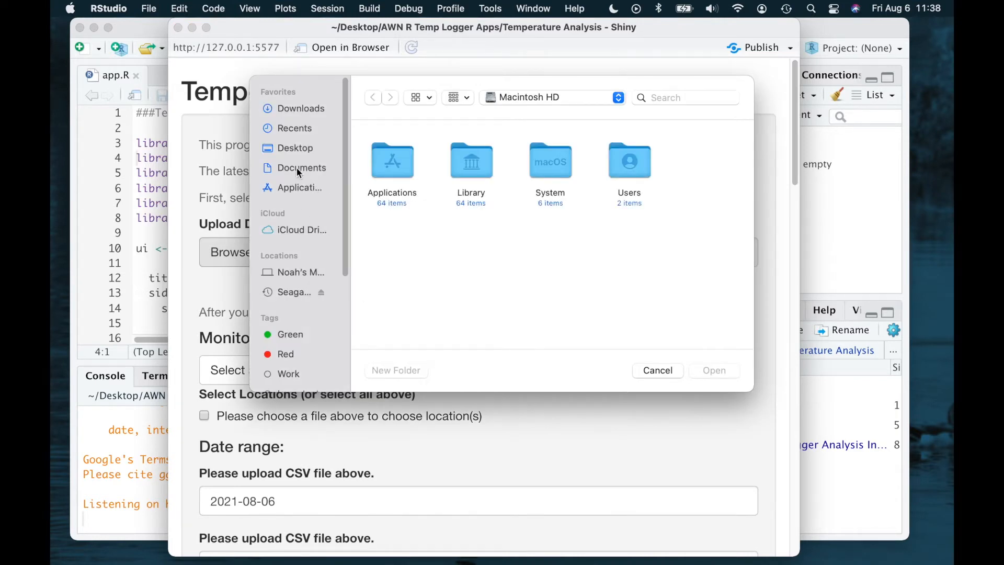
click(296, 148)
click(460, 168)
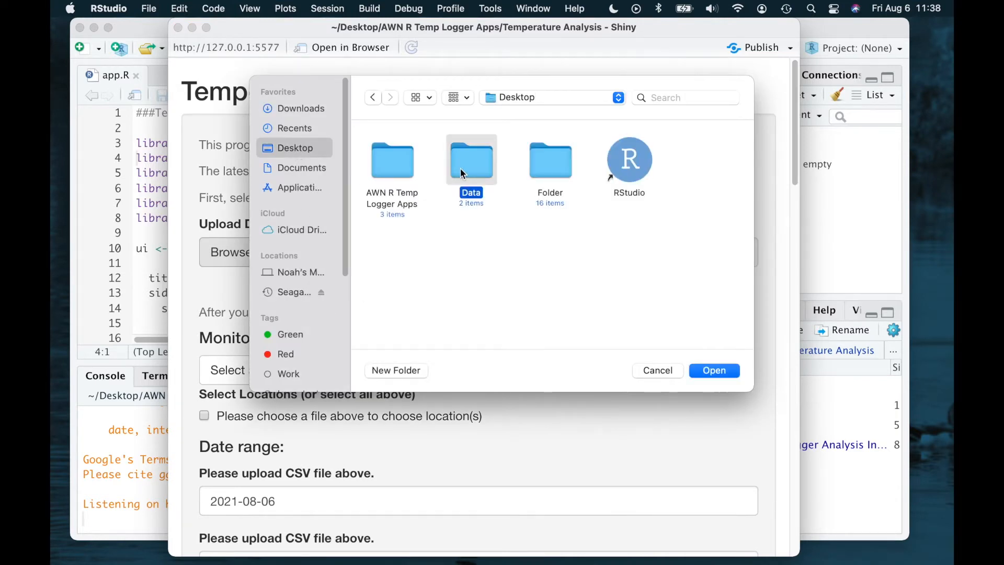
double_click(460, 168)
double_click(469, 164)
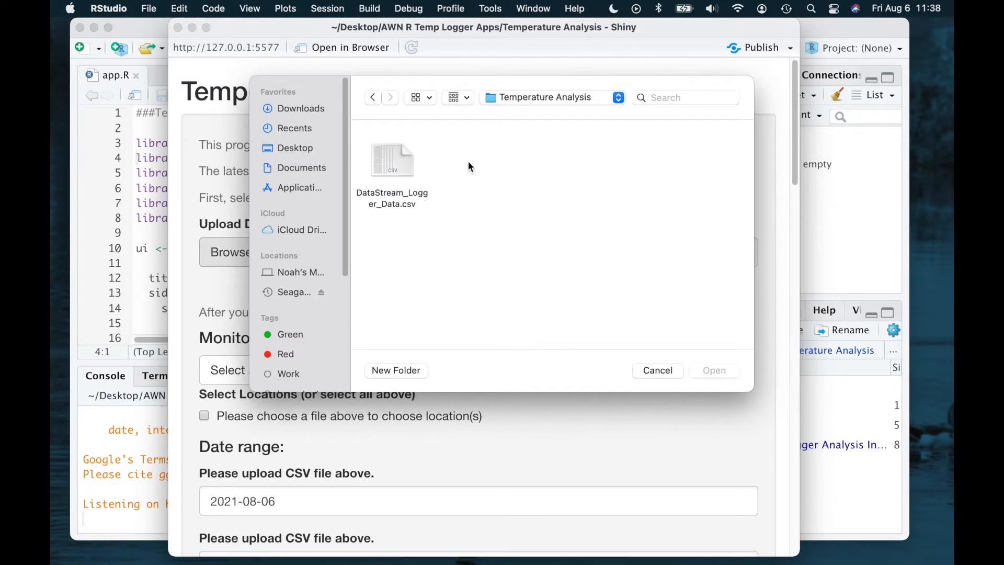
double_click(402, 159)
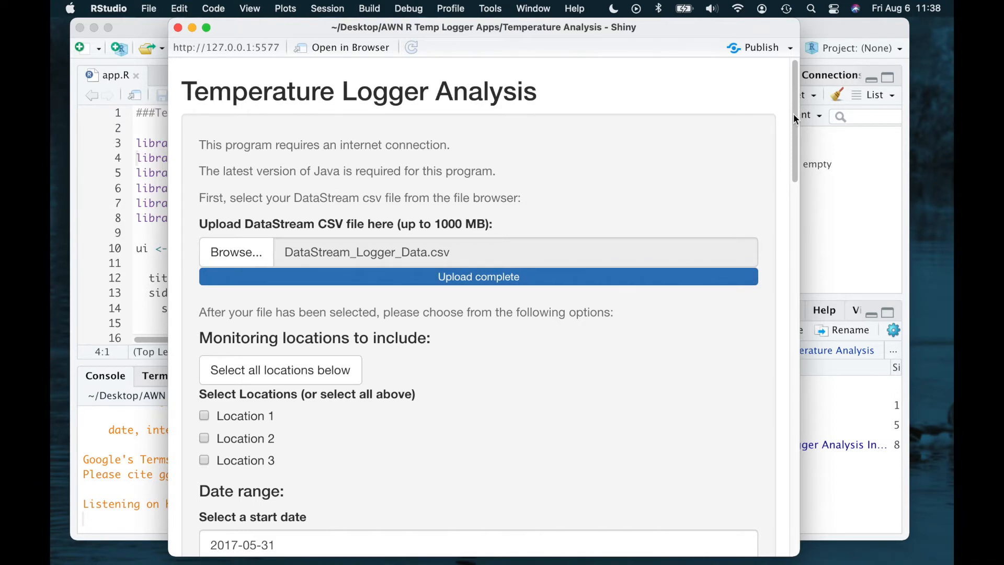
Include all the listed monitoring locations, Location 1 to Location 3, in the analysis
scroll(795, 202, down, 20)
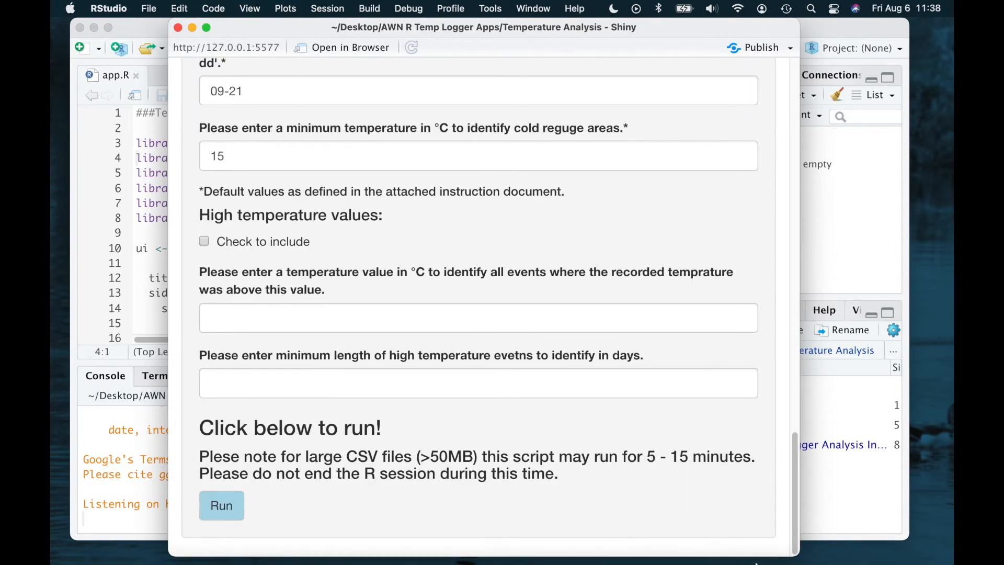
drag(791, 464, 885, 79)
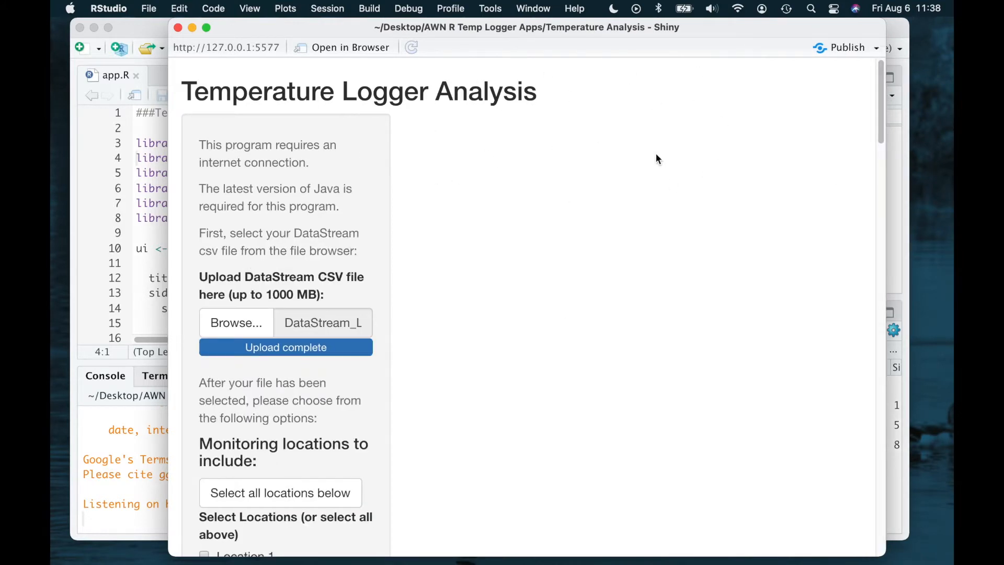
drag(885, 236, 806, 230)
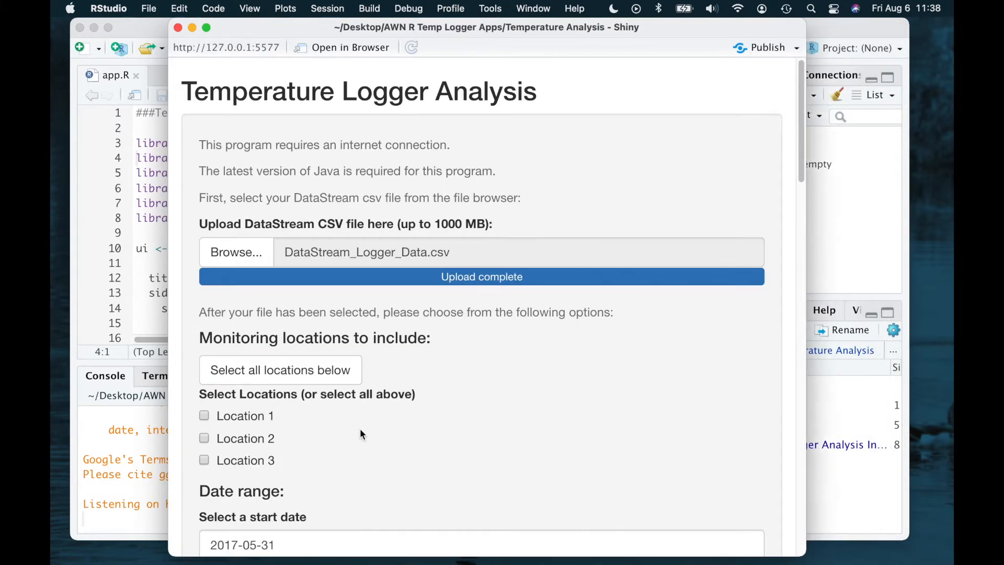
scroll(452, 348, down, 3)
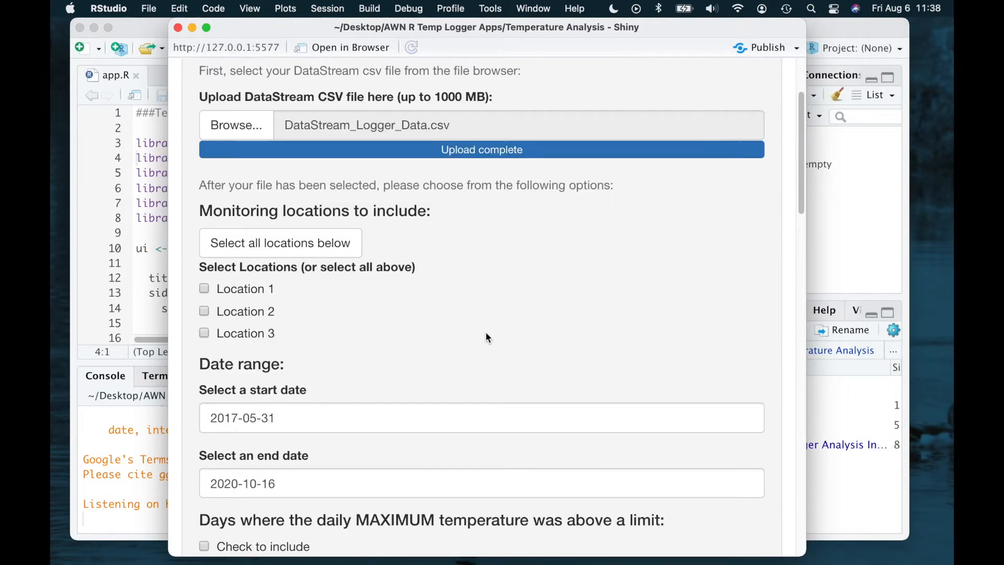
click(306, 253)
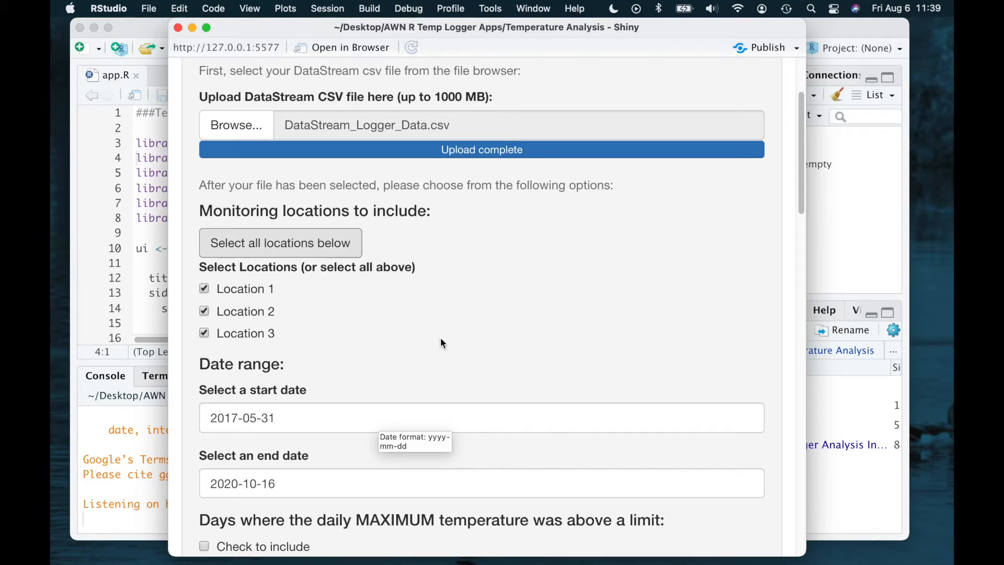
Inspect the date range options, opening the calendars for the start date and the end date
scroll(440, 343, down, 5)
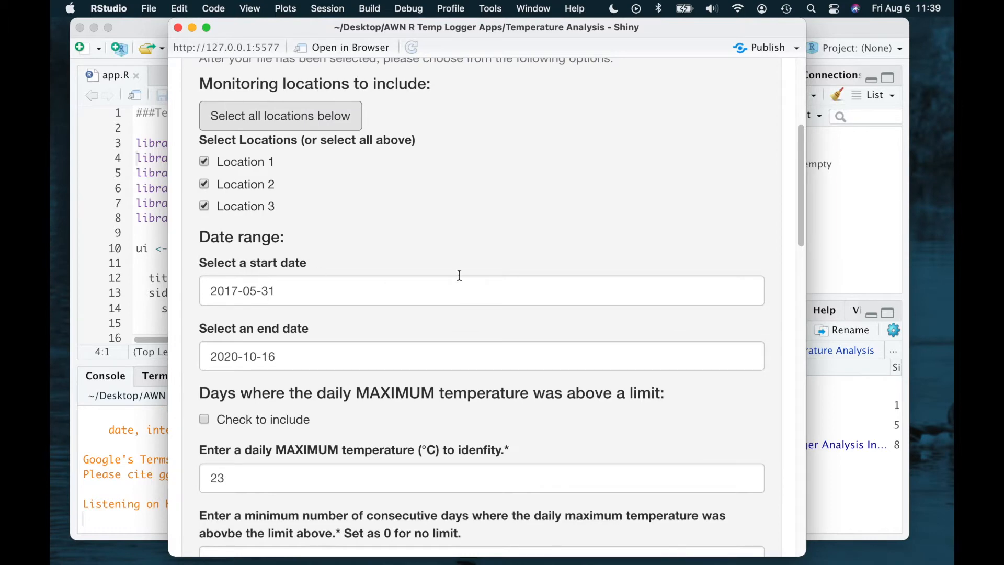
scroll(528, 290, up, 3)
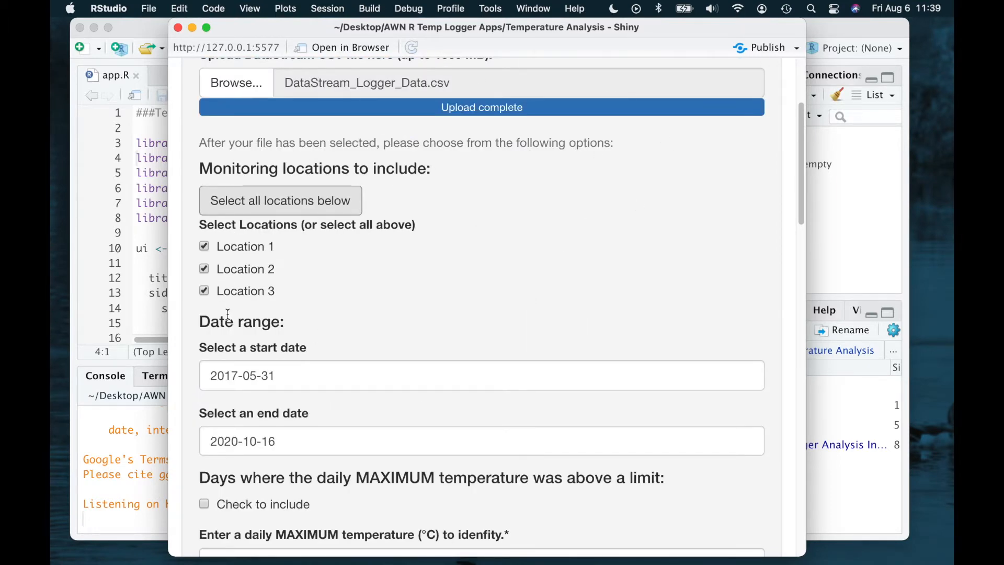
scroll(404, 329, down, 3)
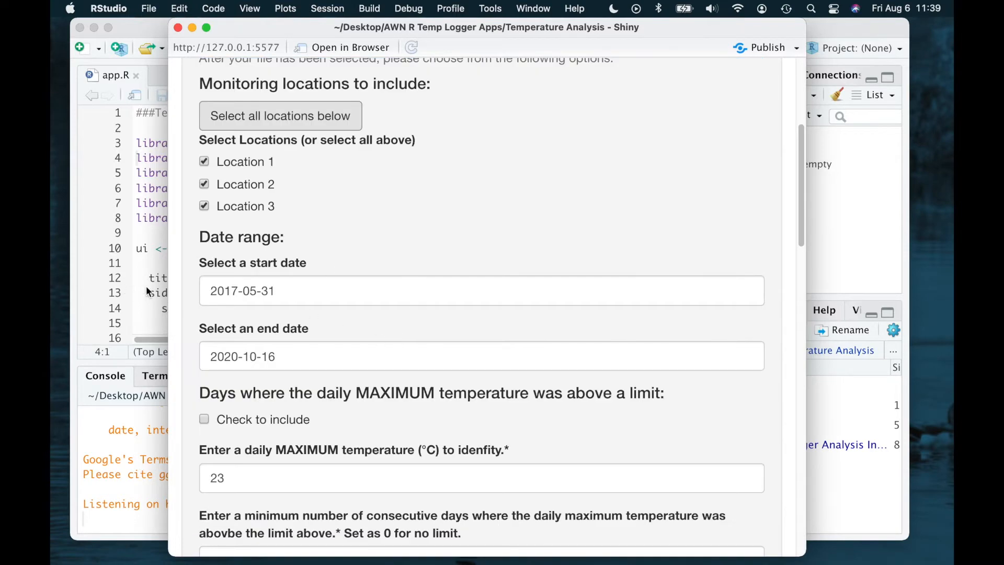
click(293, 289)
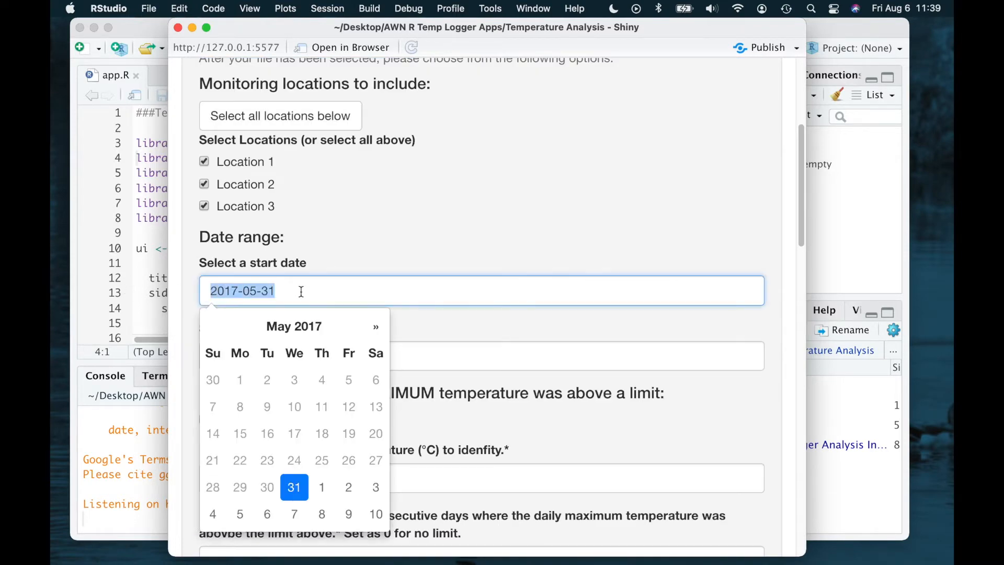
click(440, 224)
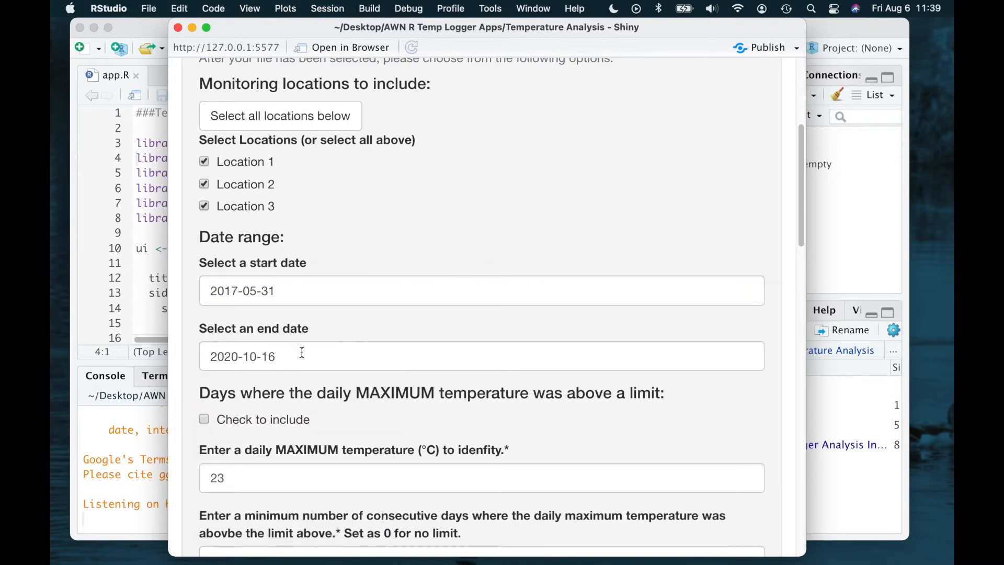
click(301, 354)
Include the analyses of days where the daily maximum and the daily minimum temperature were above a limit
click(296, 374)
scroll(597, 316, down, 10)
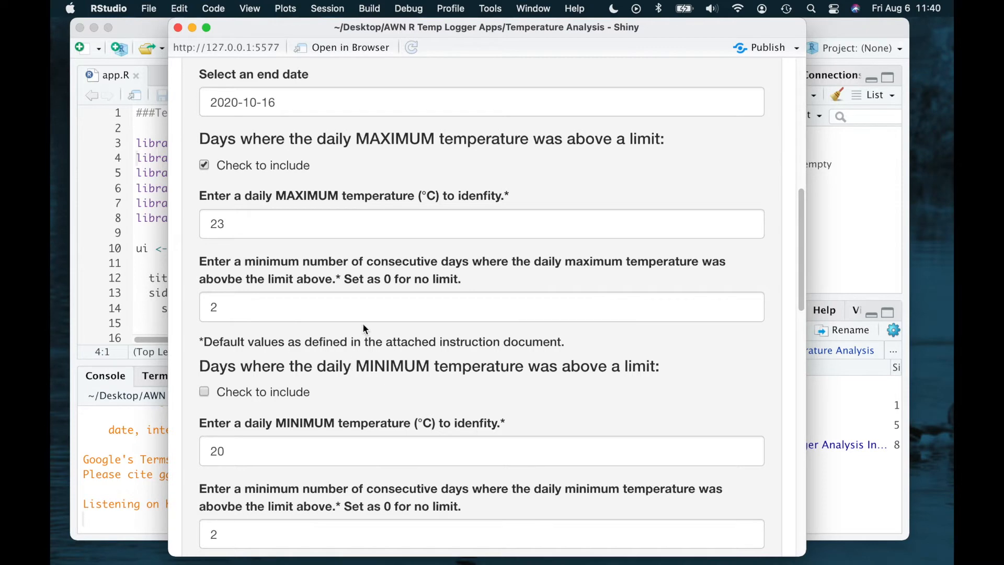
scroll(407, 393, down, 5)
click(275, 266)
Include the heatwave events and the cold refuge areas in the analysis
scroll(476, 292, down, 2)
scroll(480, 302, down, 2)
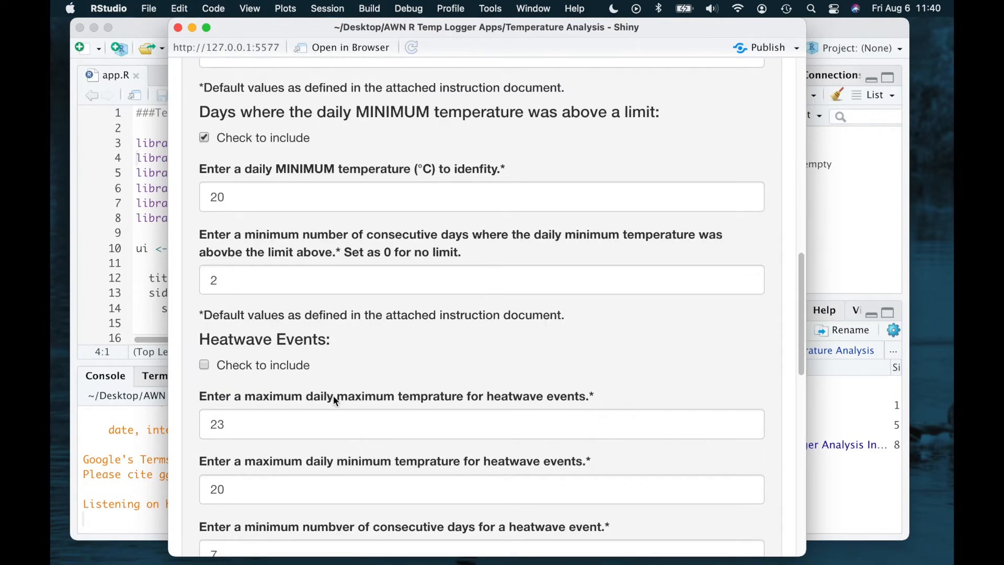
click(292, 365)
scroll(406, 334, down, 4)
scroll(402, 335, down, 2)
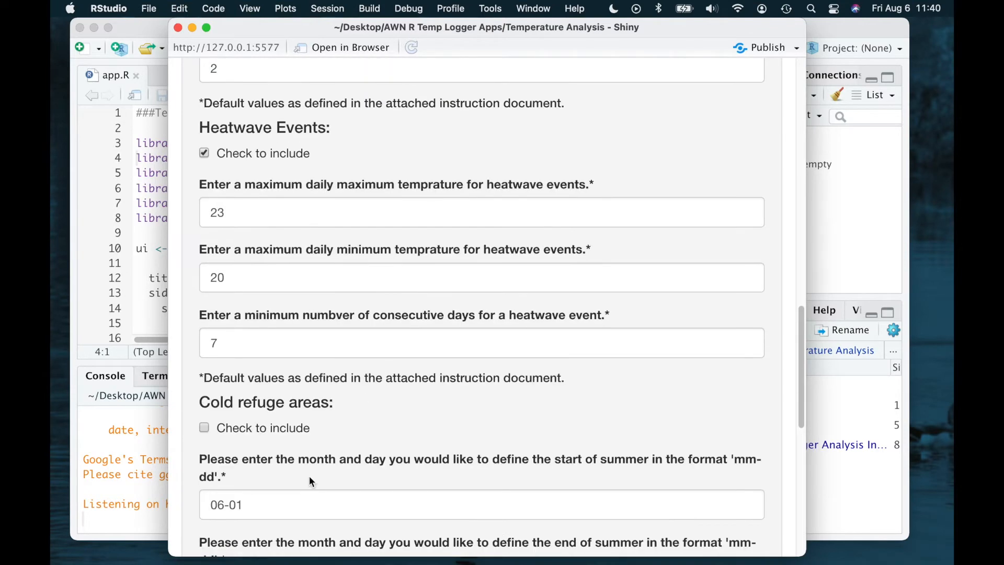
click(277, 435)
Include high temperature values, with a temperature threshold of 22 °C and a minimum event length of 7 days
scroll(399, 406, down, 10)
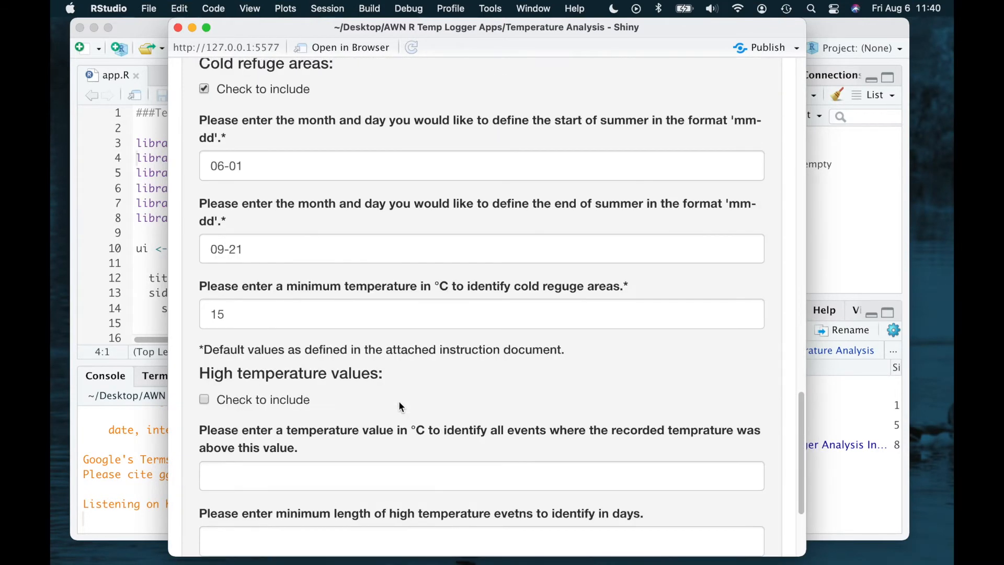
click(279, 276)
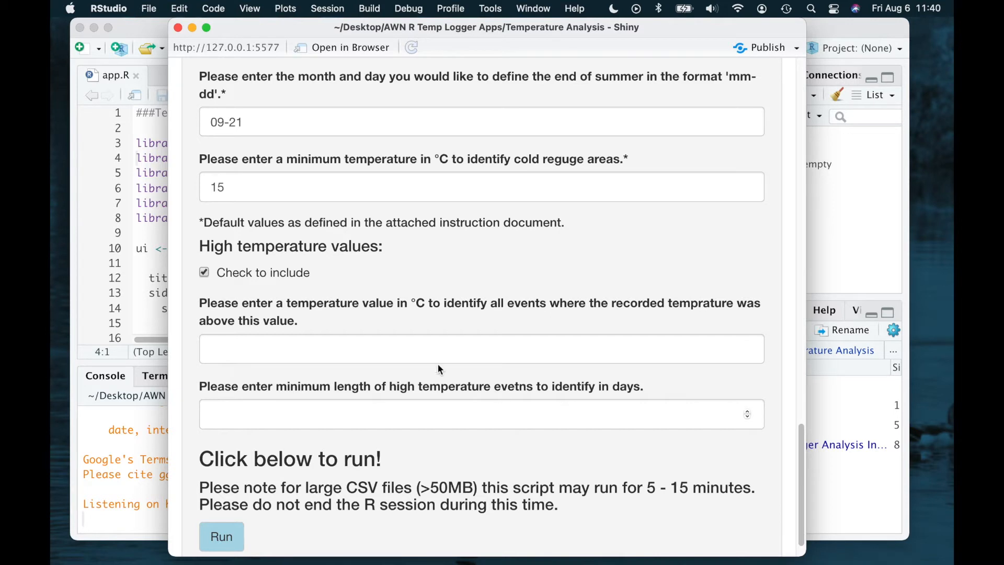
click(415, 343)
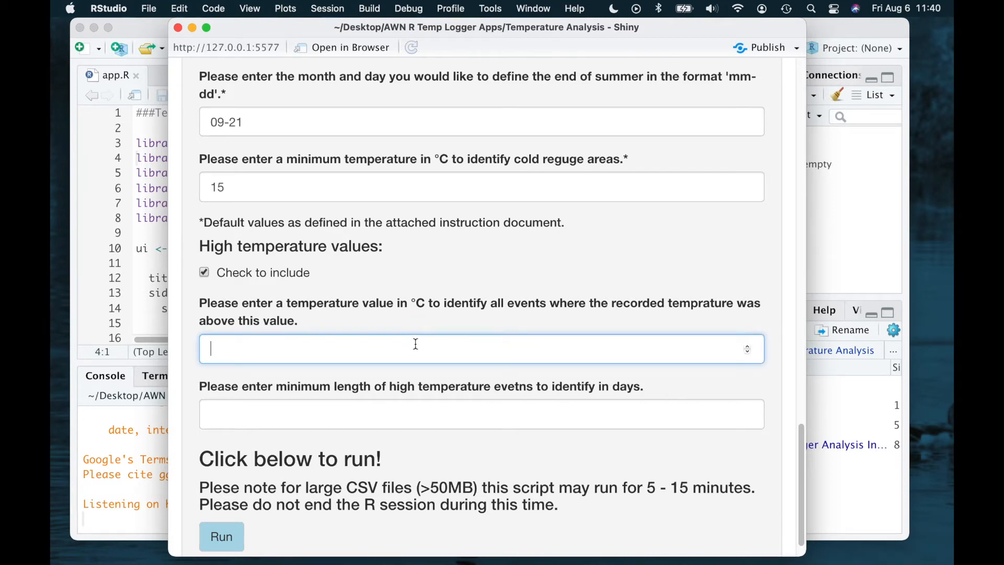
text(22)
click(514, 409)
text(7)
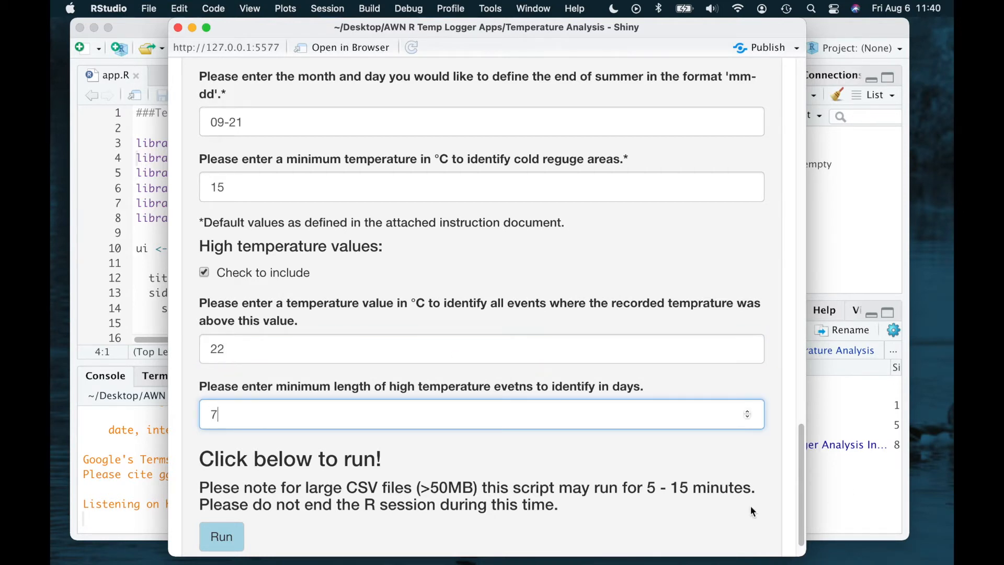
Run the temperature analysis with the chosen options
scroll(549, 369, down, 2)
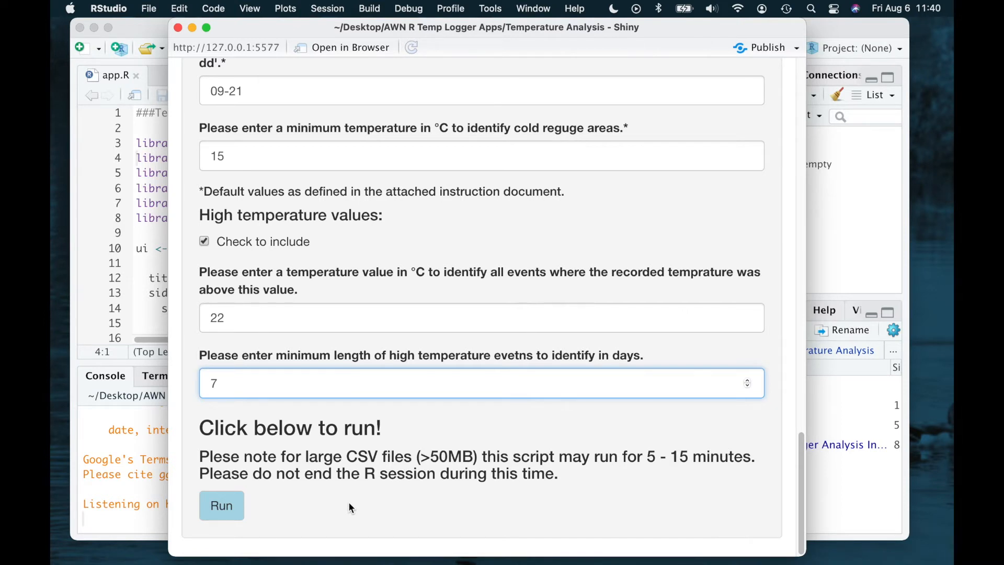
click(230, 507)
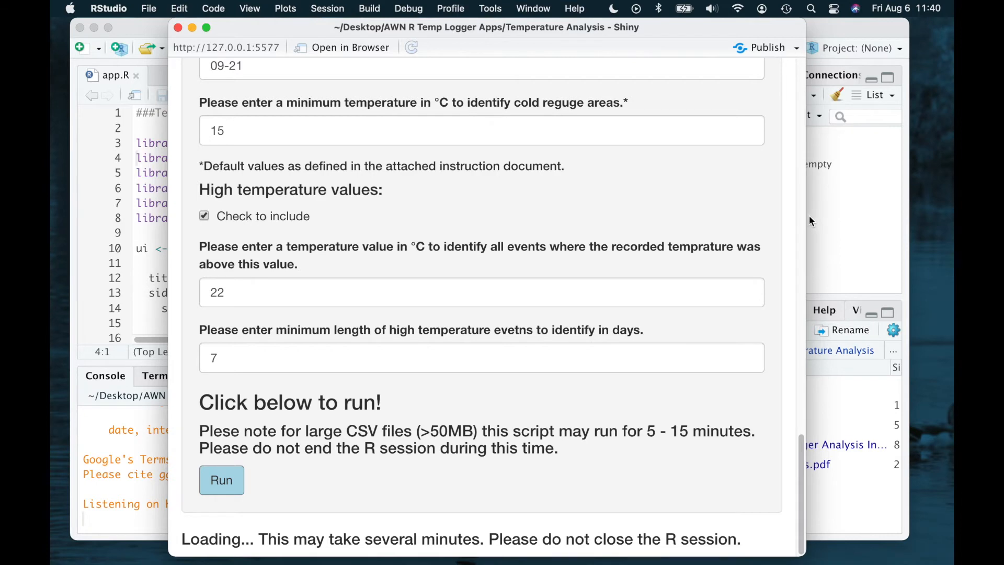
Examine where the run's output message appears, beside the form in a wide window and below it in a narrow one
scroll(804, 215, up, 15)
drag(806, 207, 889, 208)
scroll(588, 377, up, 6)
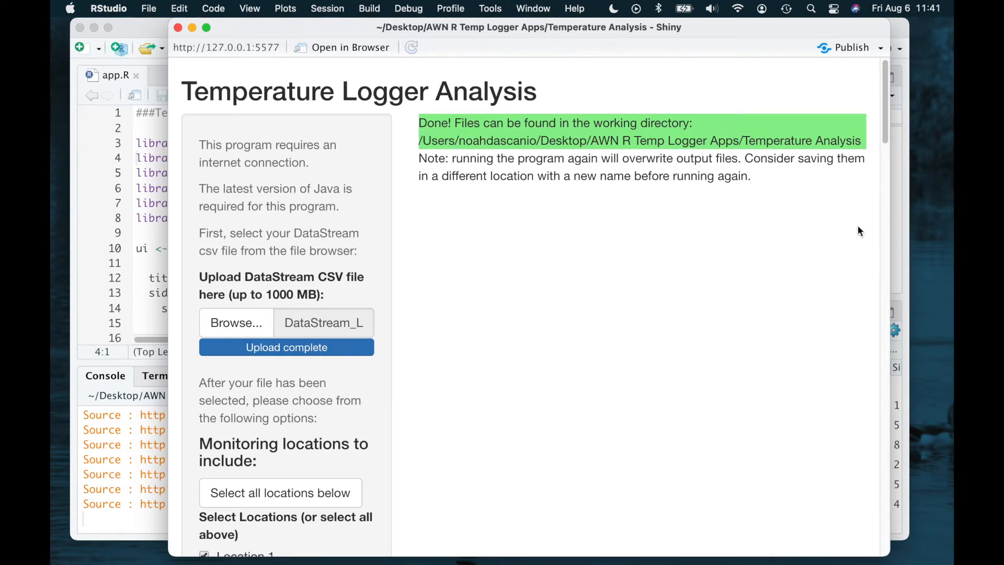
drag(890, 206, 791, 206)
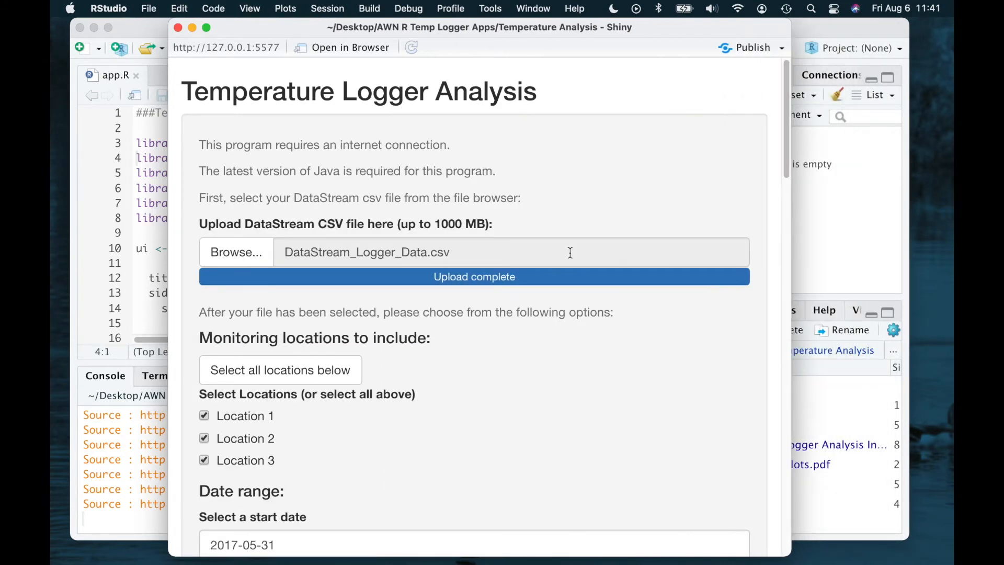
scroll(587, 316, down, 20)
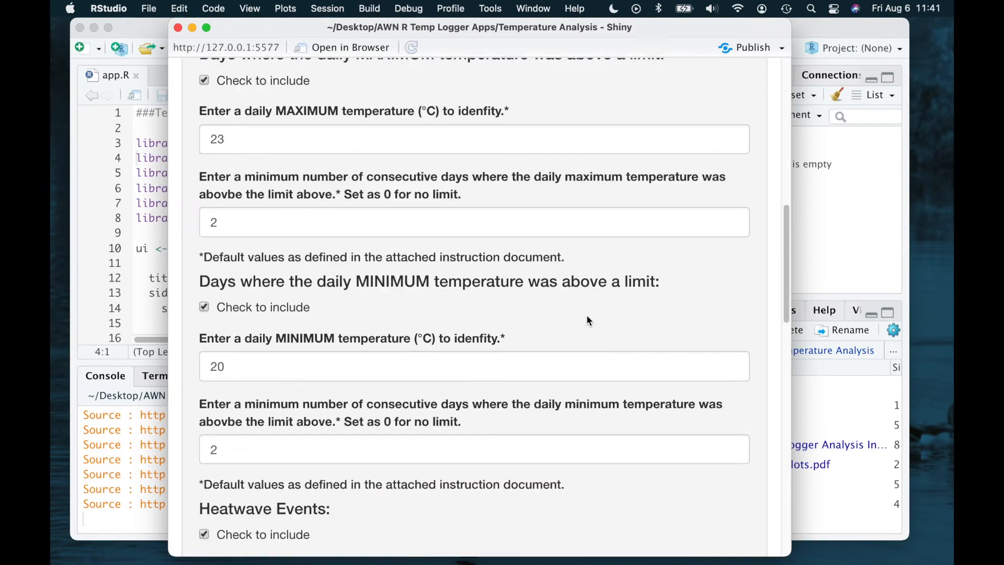
scroll(589, 320, down, 5)
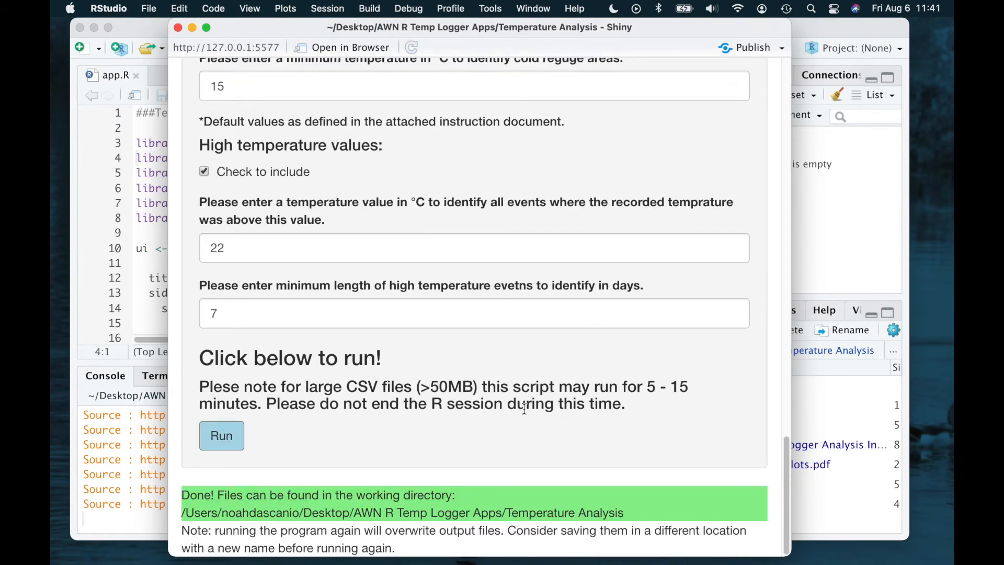
scroll(524, 408, up, 20)
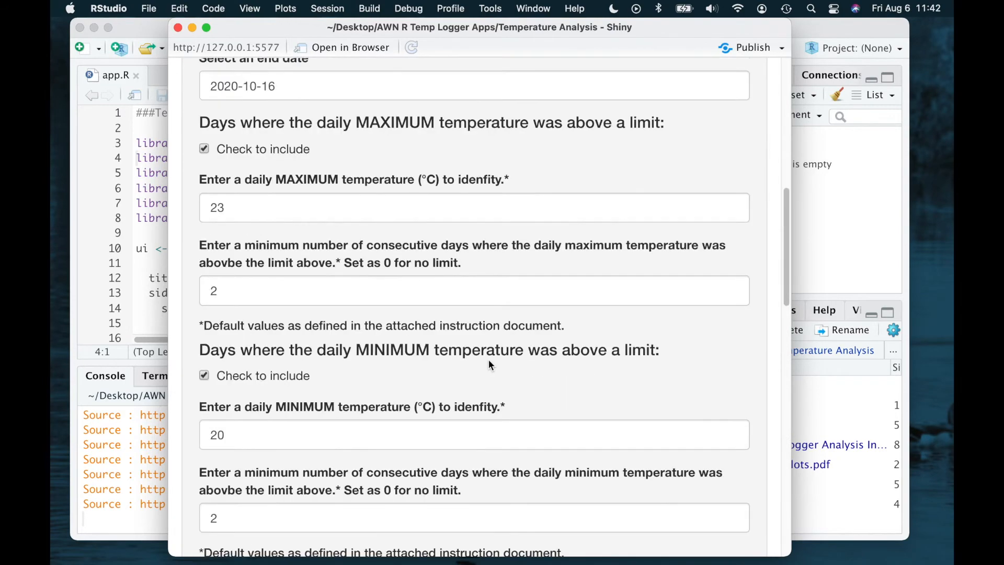
scroll(490, 364, up, 15)
Switch to the Temperature Analysis folder in Finder and open Temperature_Plots.pdf at its first page to view the Location 1 plot
key(ctrl+Up)
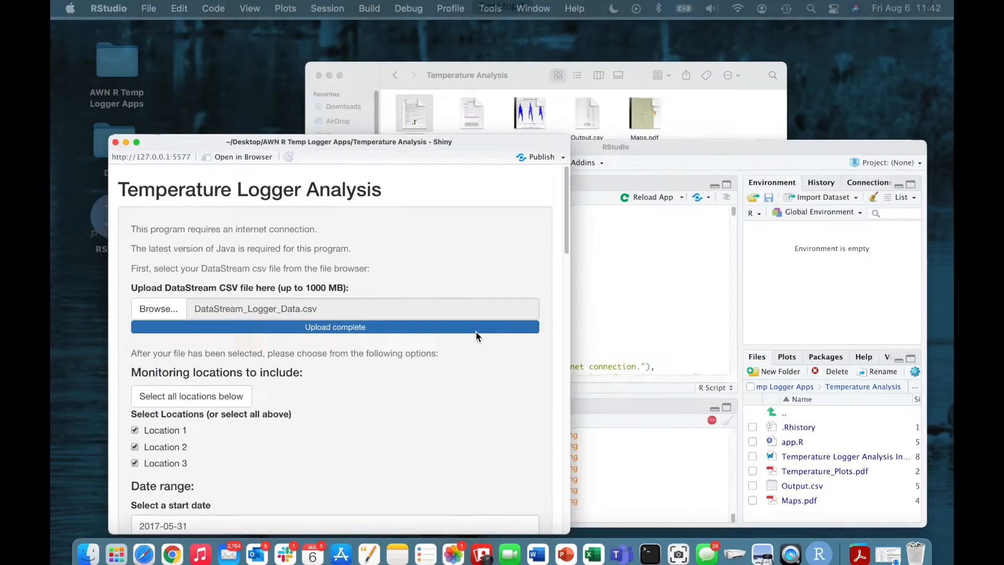
click(588, 175)
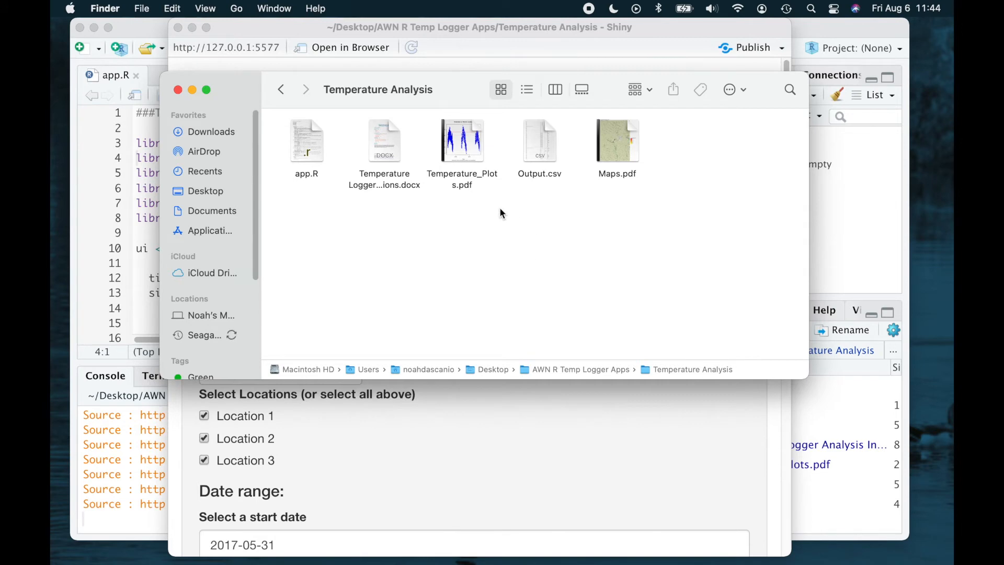
click(463, 176)
key(Return)
double_click(462, 154)
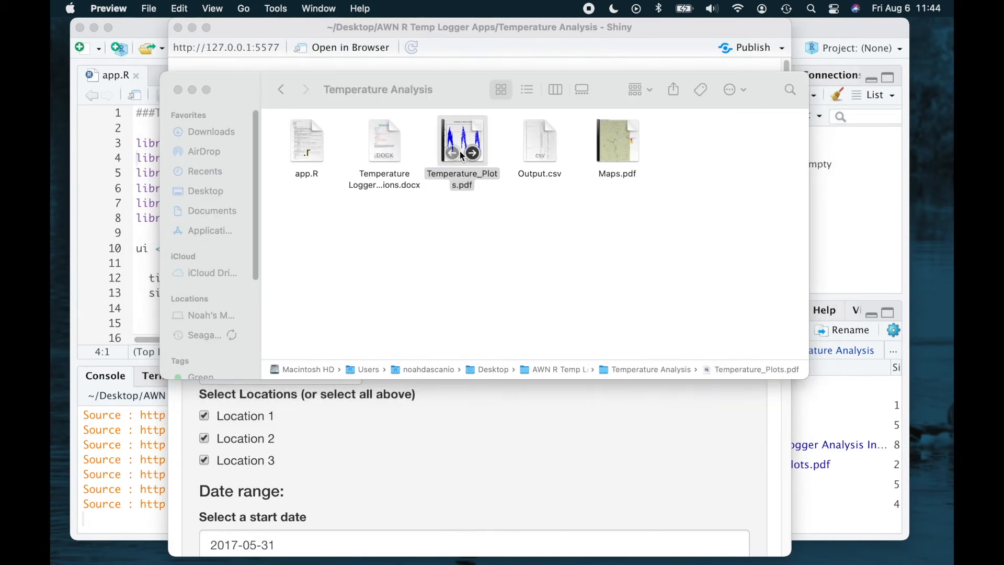
scroll(614, 249, up, 5)
scroll(615, 250, up, 10)
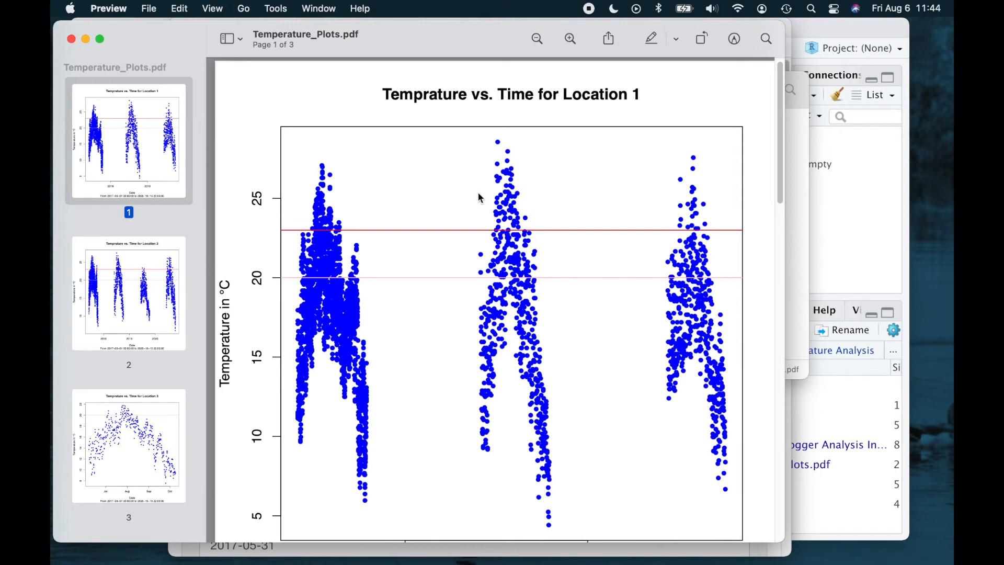
Close Temperature_Plots.pdf and open Maps.pdf from the Temperature Analysis folder
click(72, 38)
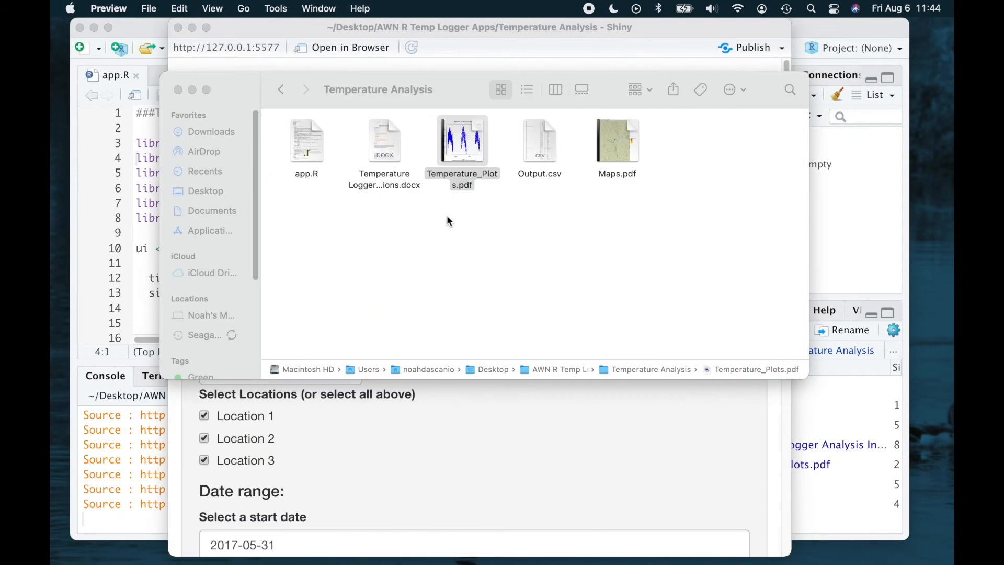
click(634, 222)
double_click(616, 137)
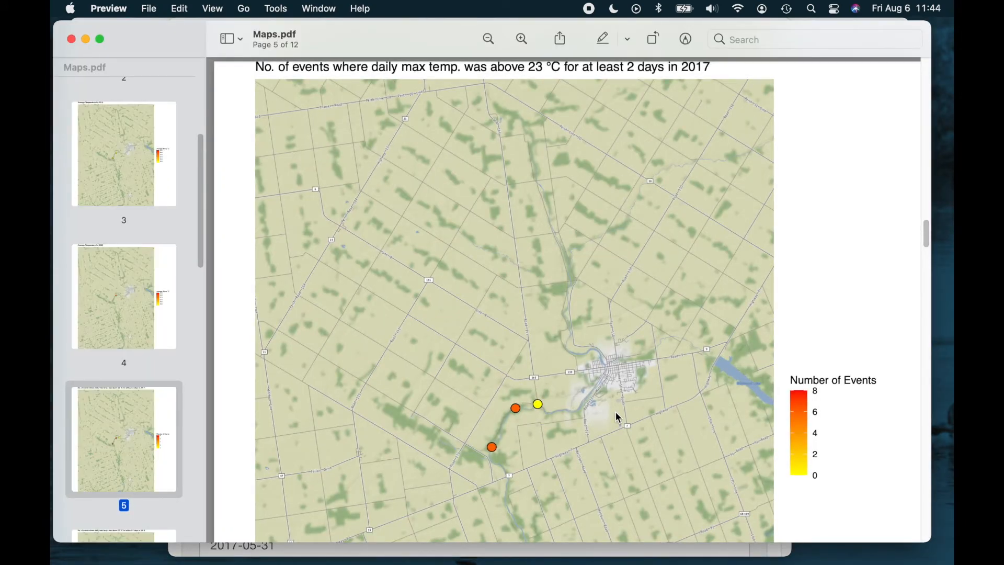
Compare the 2017 and 2018 maps of events with daily maximum temperature above 23 °C for at least 2 days, and close Maps.pdf
scroll(650, 393, down, 10)
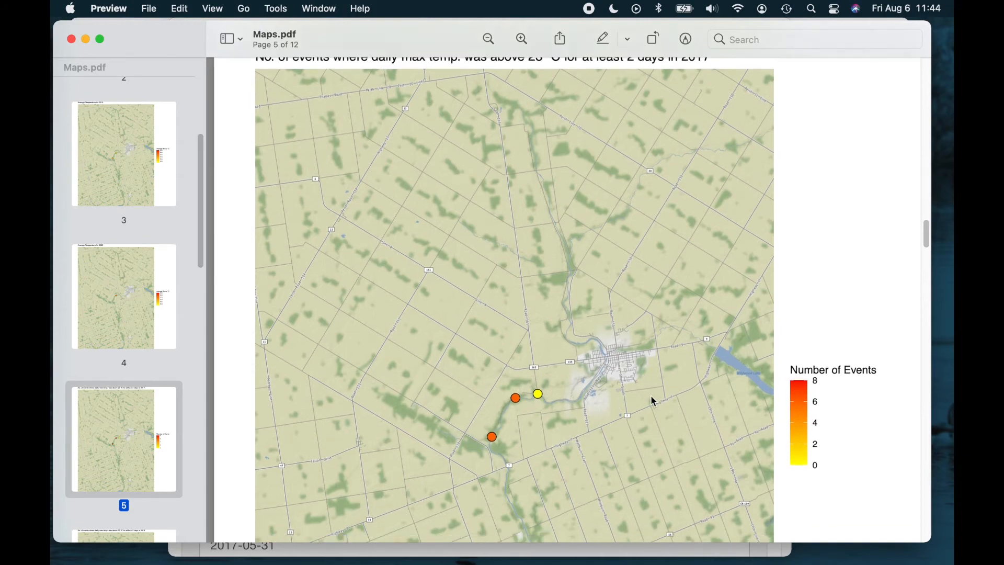
scroll(651, 391, down, 20)
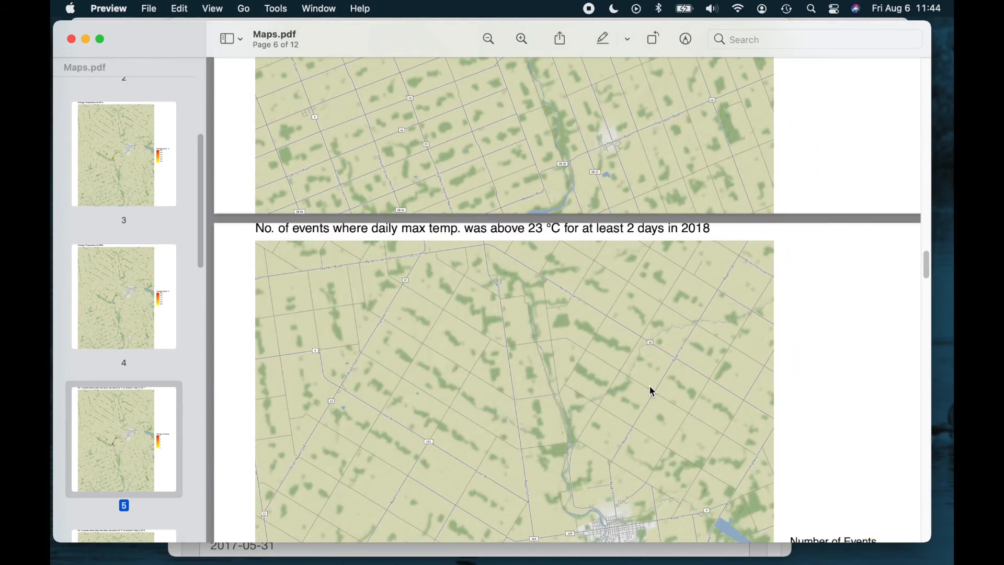
scroll(650, 387, up, 6)
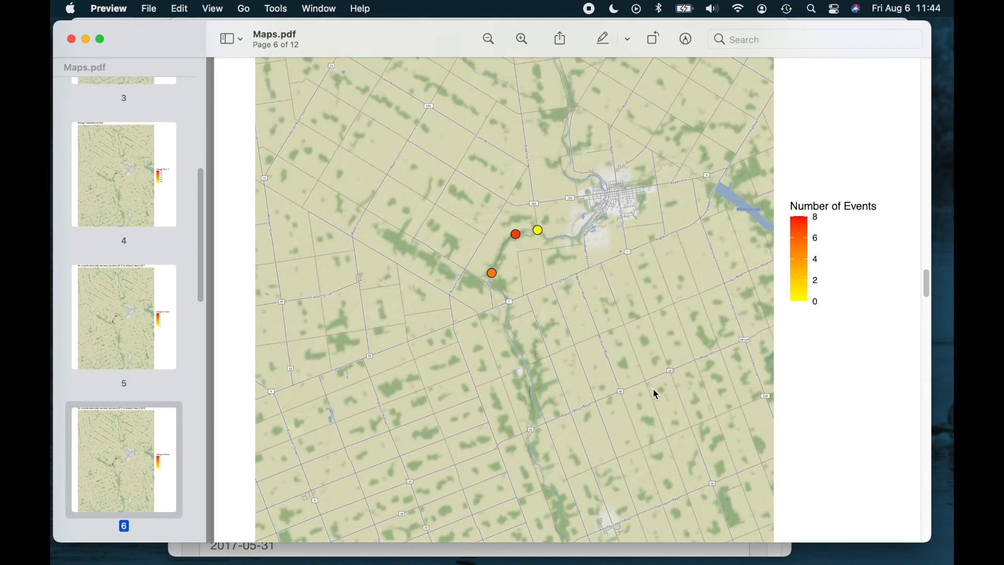
scroll(658, 396, up, 3)
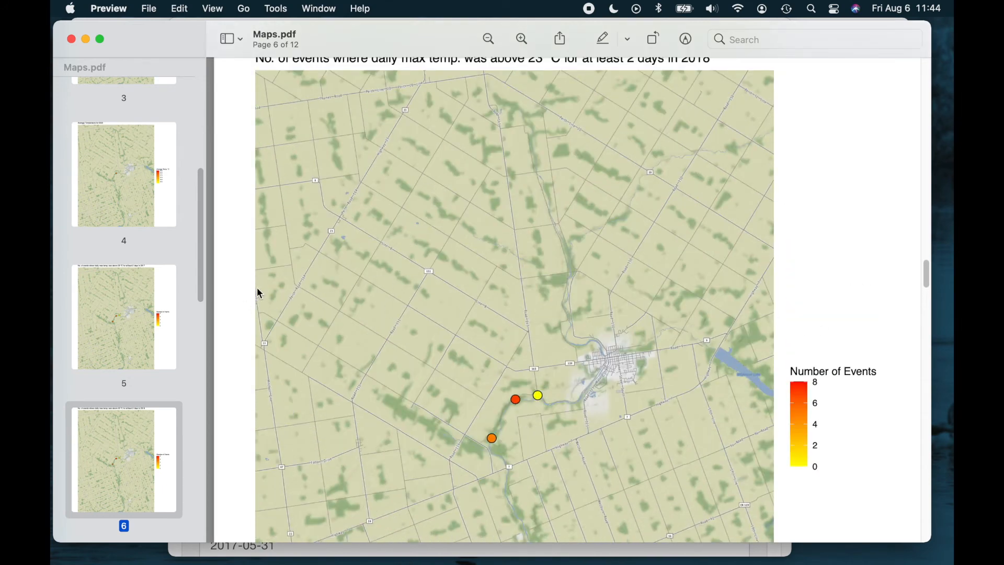
scroll(263, 290, up, 18)
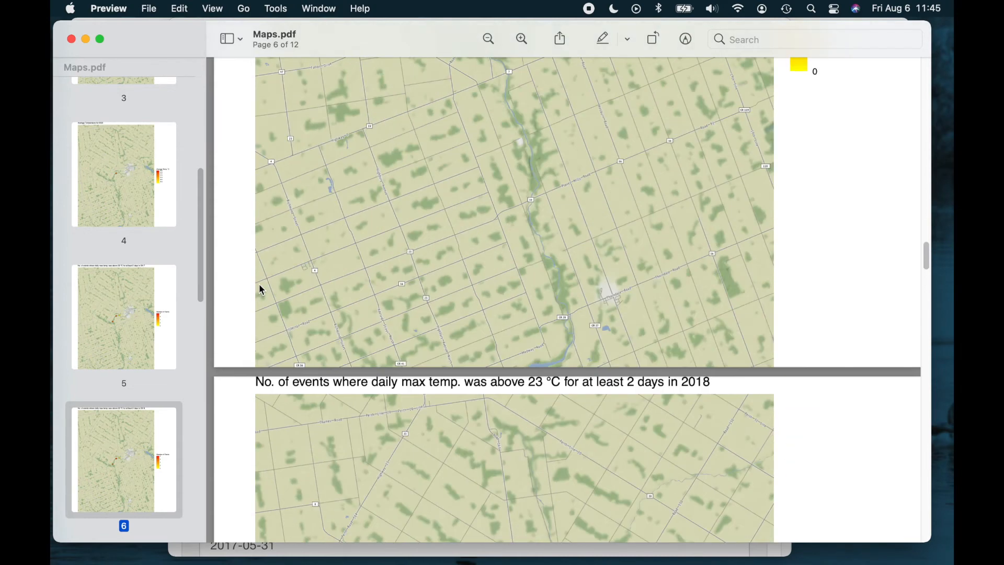
scroll(262, 290, down, 12)
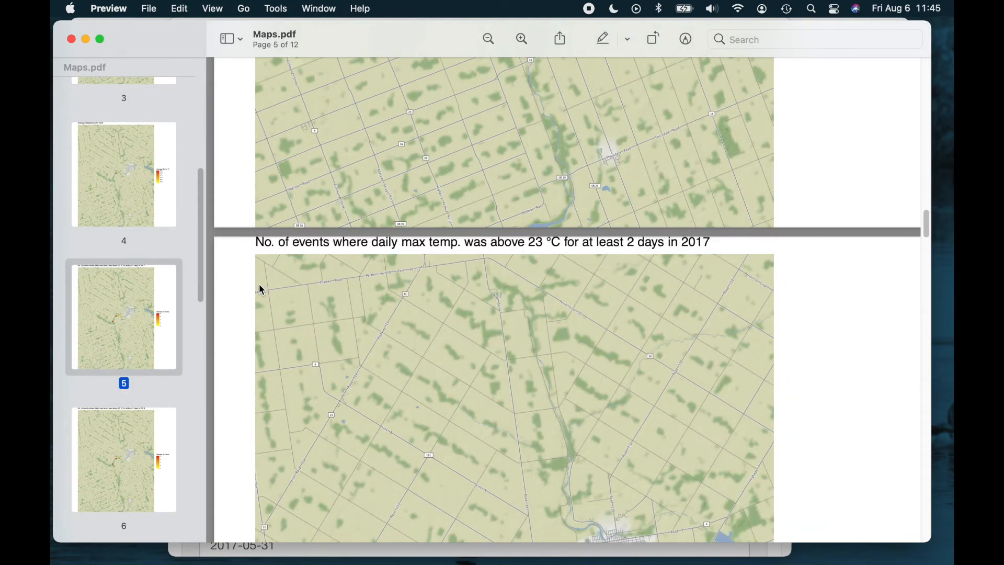
scroll(409, 354, down, 5)
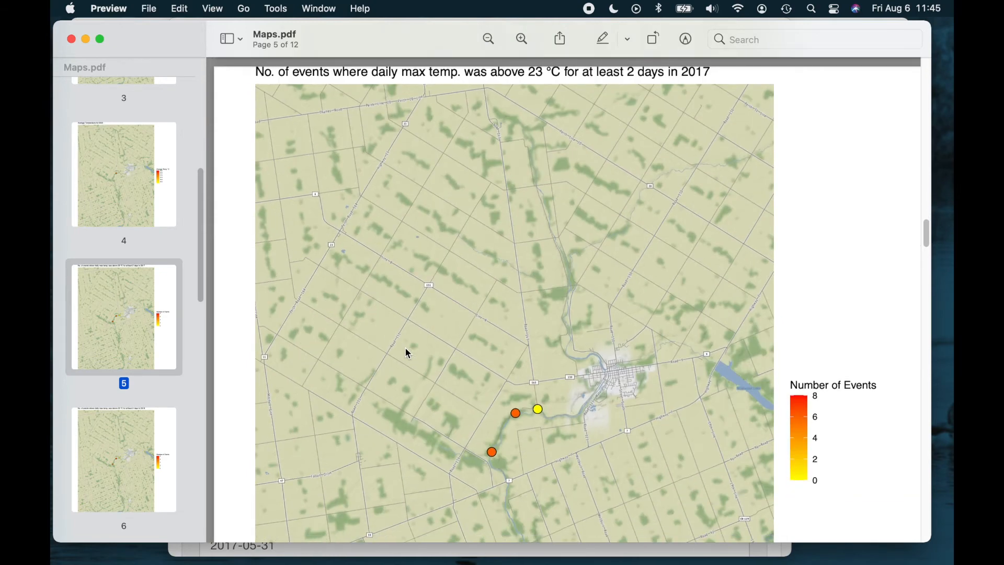
click(72, 40)
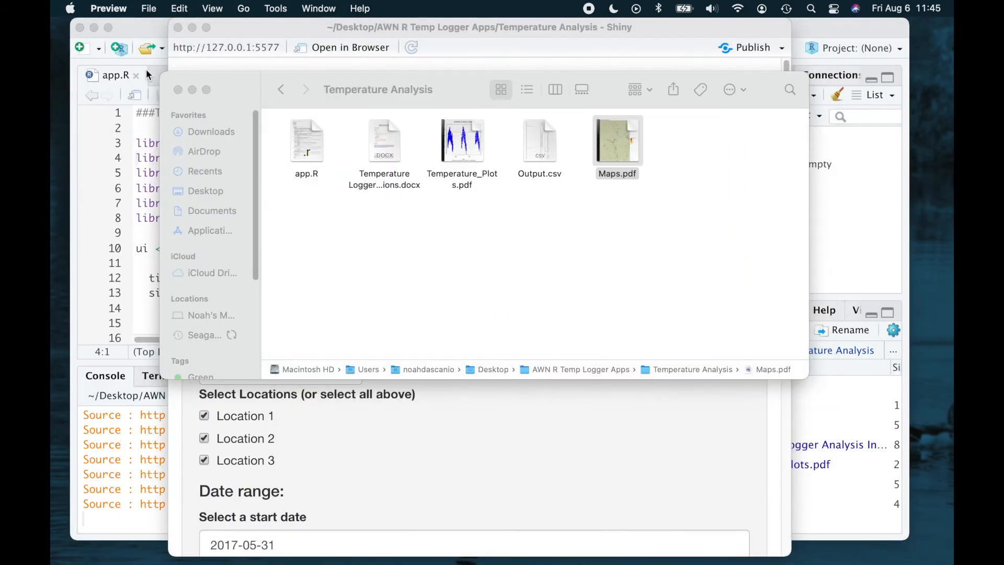
Open Output.csv in Excel and look through the overview statistics and the high temperature event tables
double_click(538, 132)
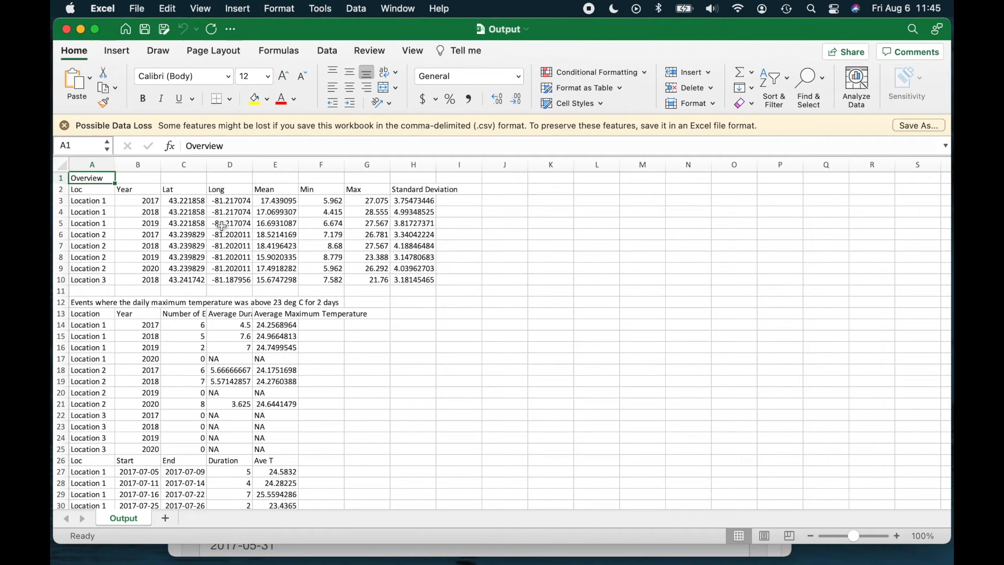
scroll(426, 307, down, 5)
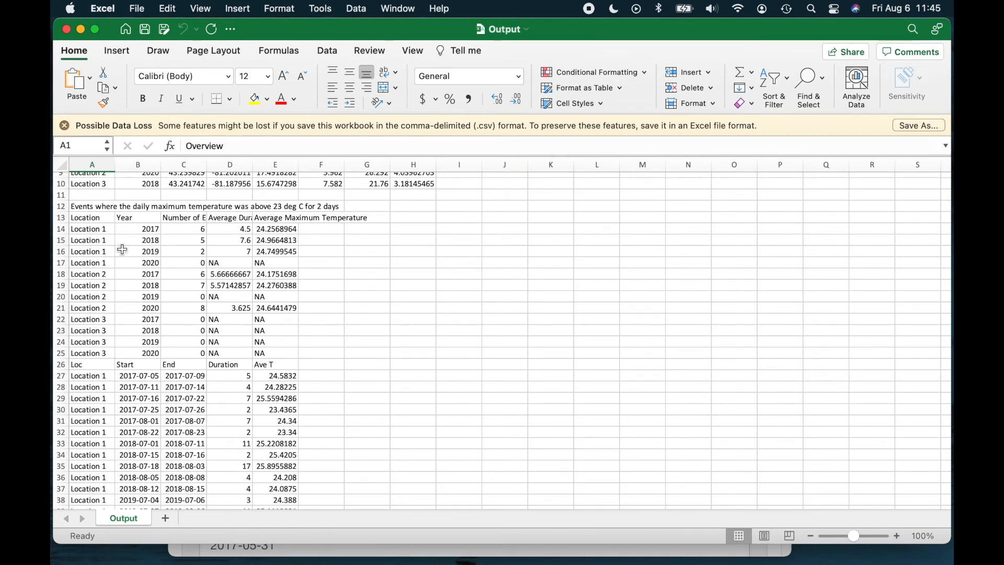
scroll(334, 267, down, 3)
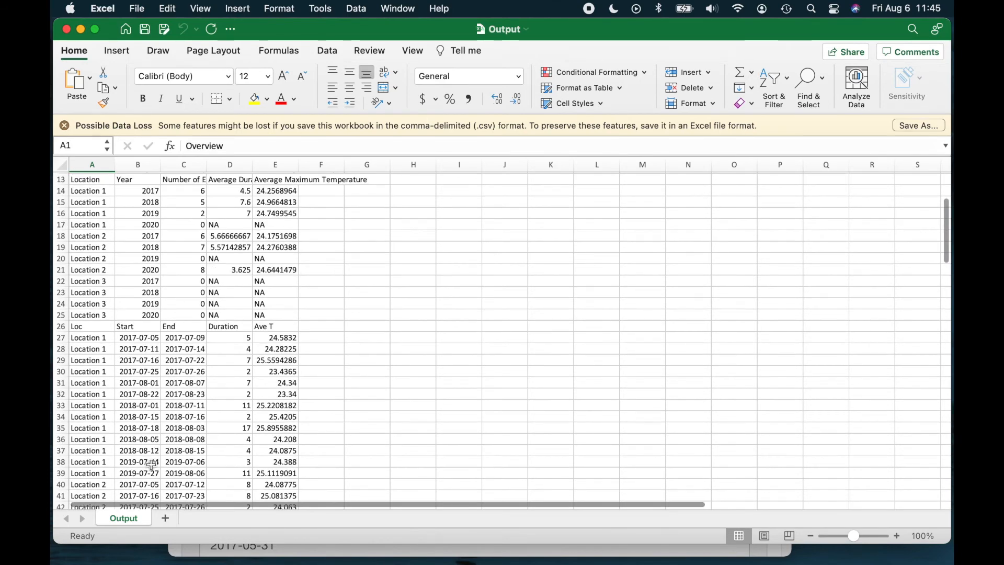
scroll(392, 418, up, 3)
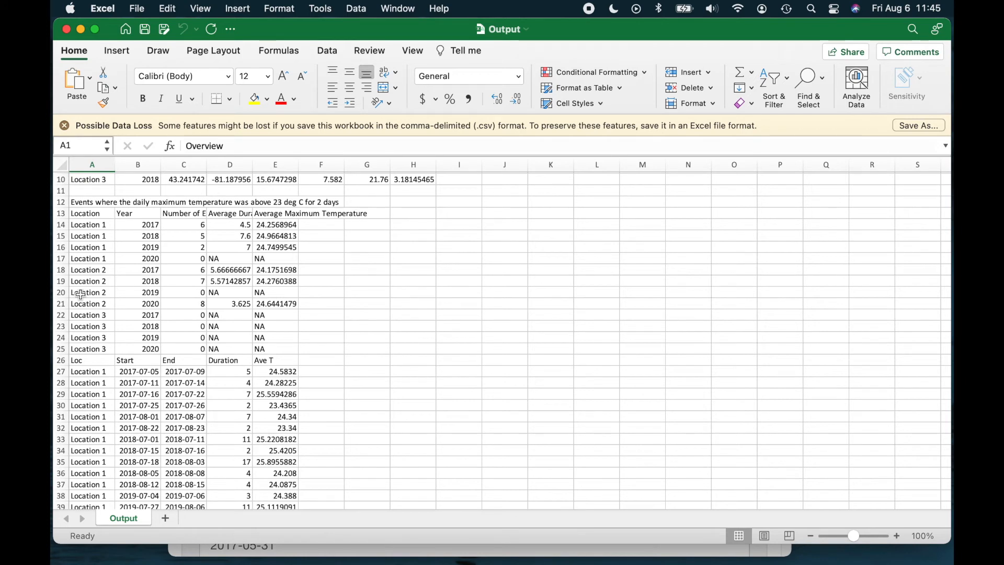
Examine Location 1's 2017 row in the event summary, covering number of events, average duration and average maximum temperature
click(96, 225)
click(156, 227)
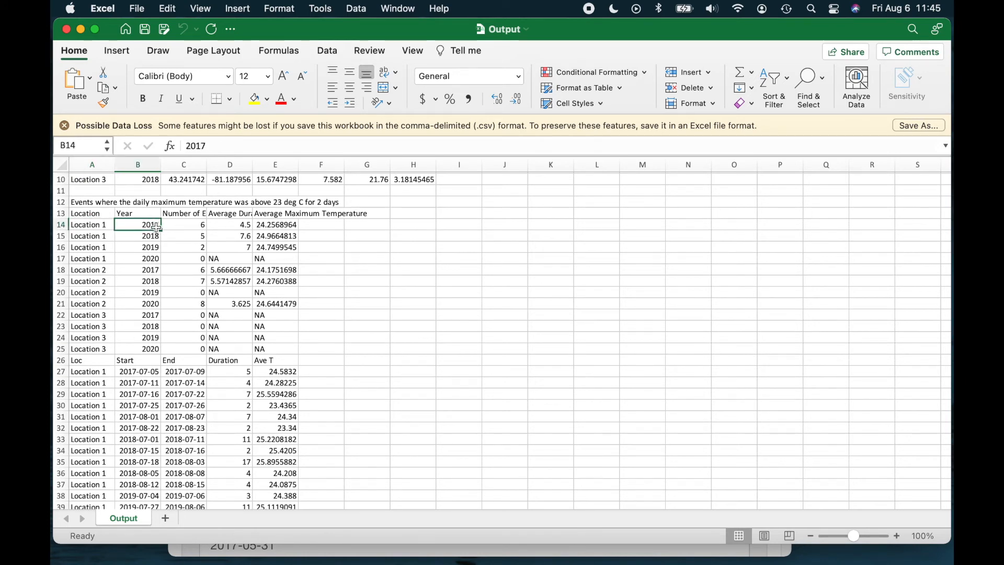
click(185, 224)
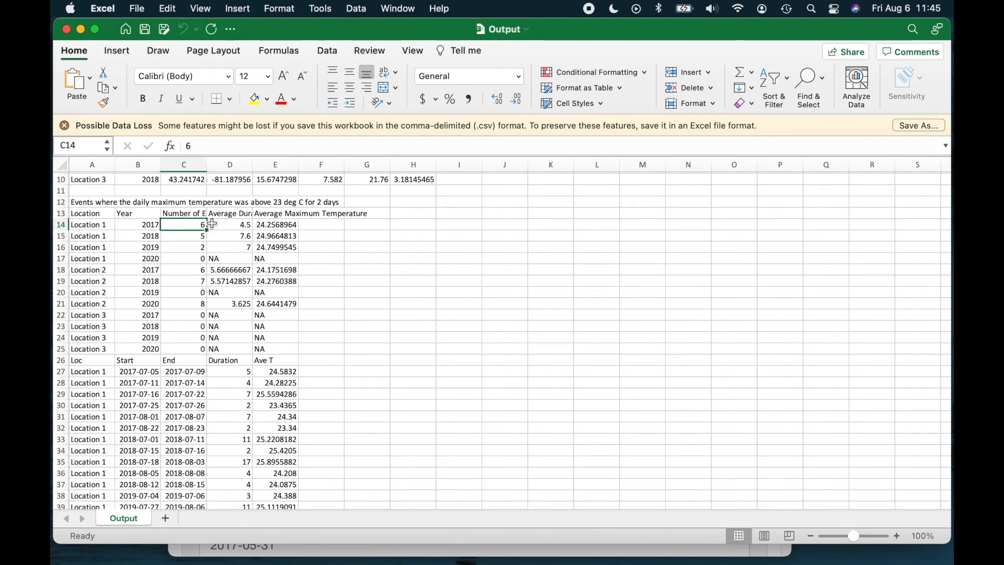
click(227, 213)
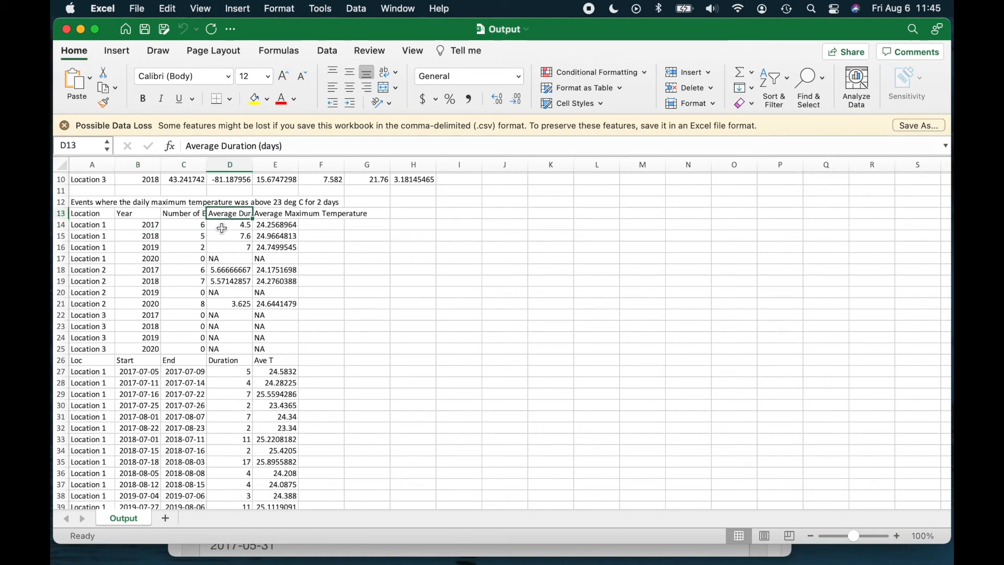
click(223, 228)
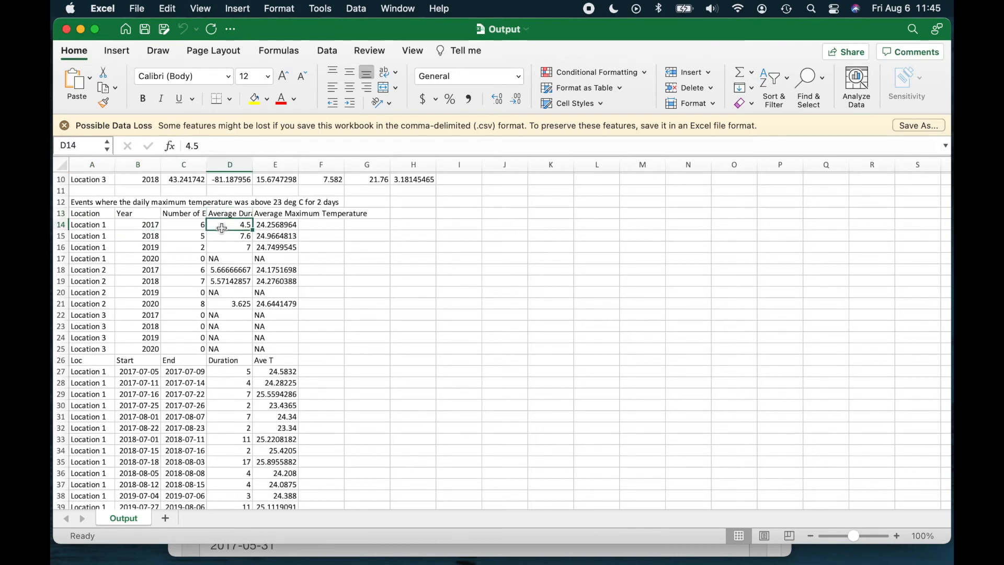
click(268, 224)
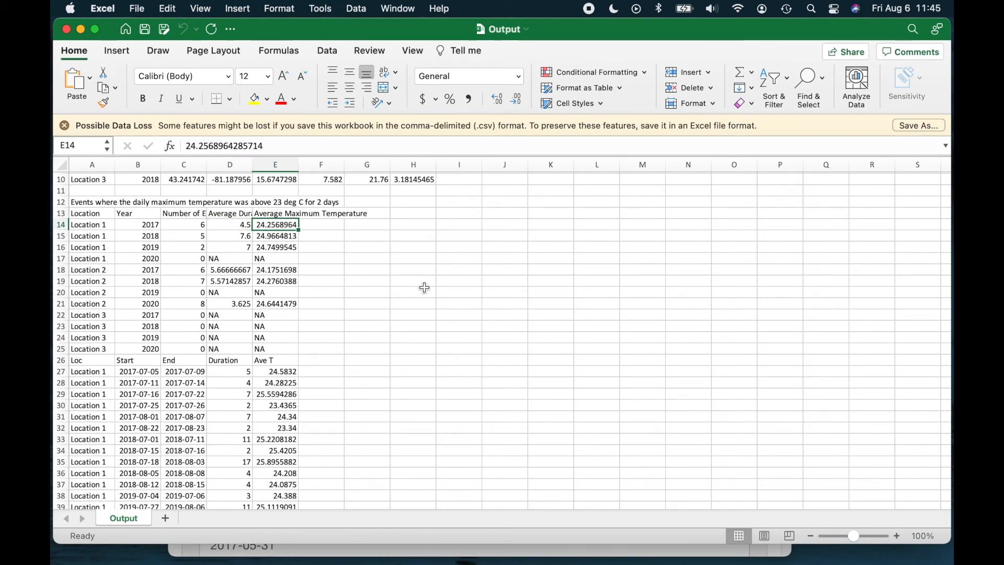
Examine the individual events listed for Location 1 in 2017, including start and end dates, duration and average temperature
scroll(461, 329, down, 5)
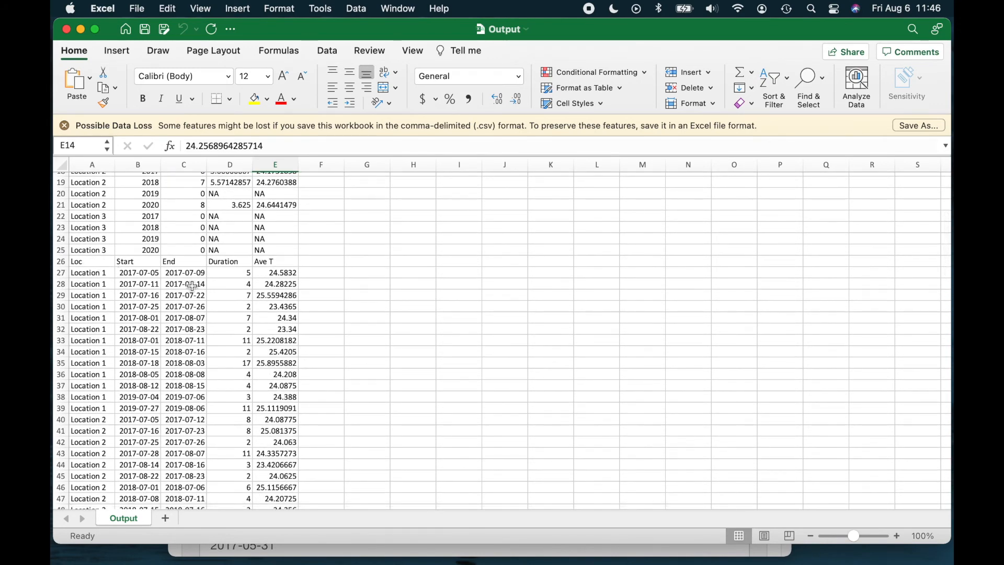
drag(96, 271, 196, 334)
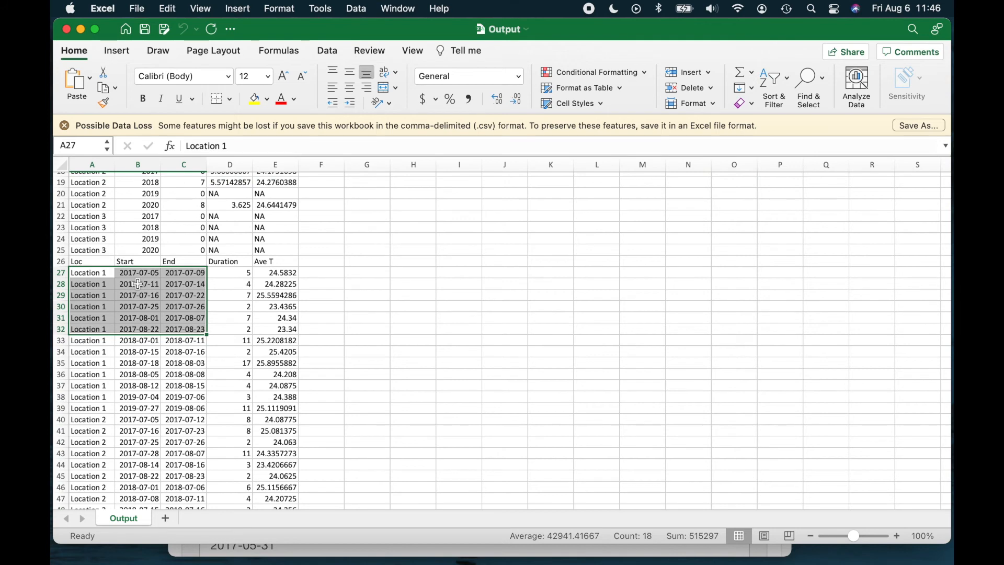
click(420, 294)
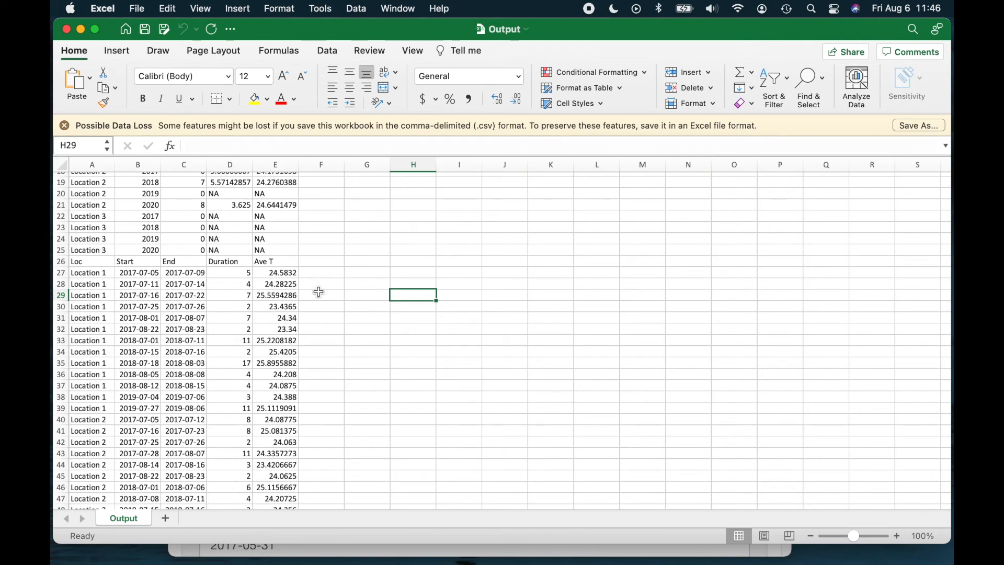
click(244, 275)
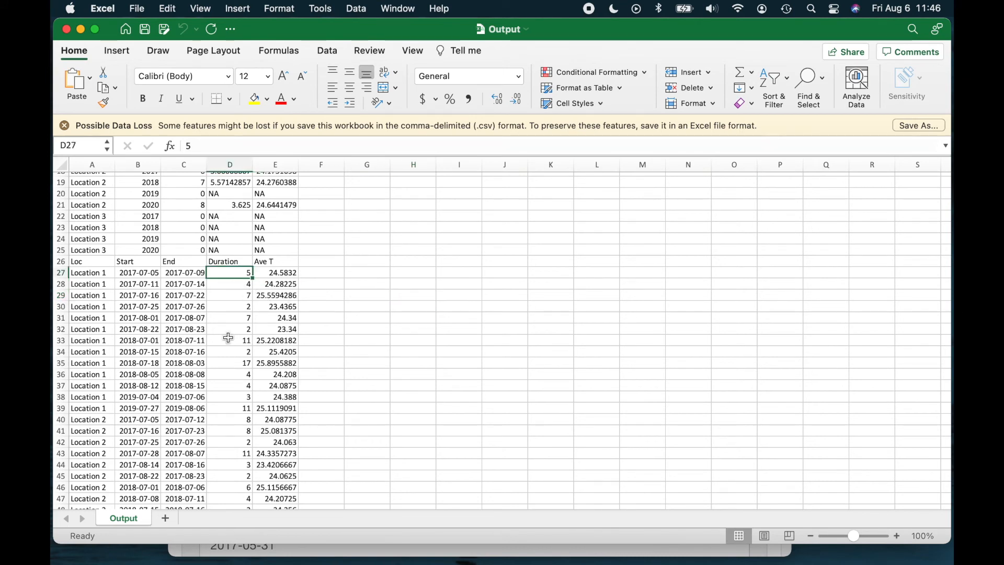
click(289, 272)
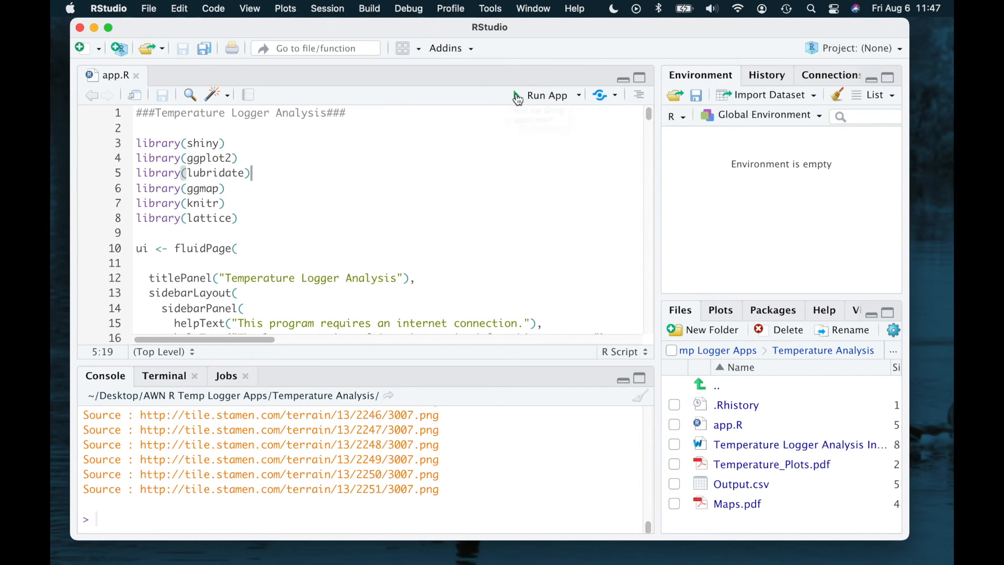
Launch the Temperature Logger Analysis app from RStudio and try to run the analysis without loading a CSV file
click(512, 95)
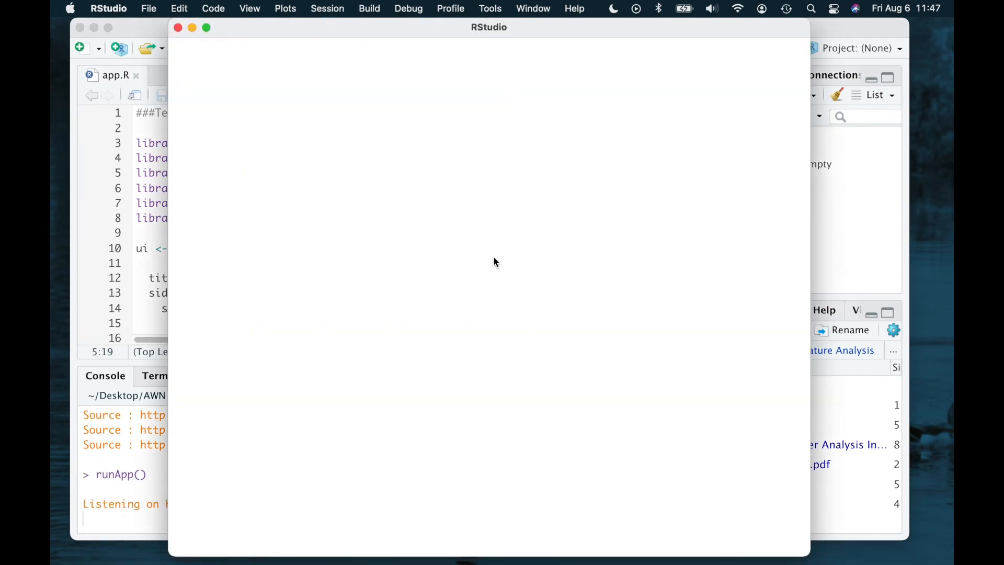
scroll(491, 259, down, 15)
scroll(338, 332, down, 10)
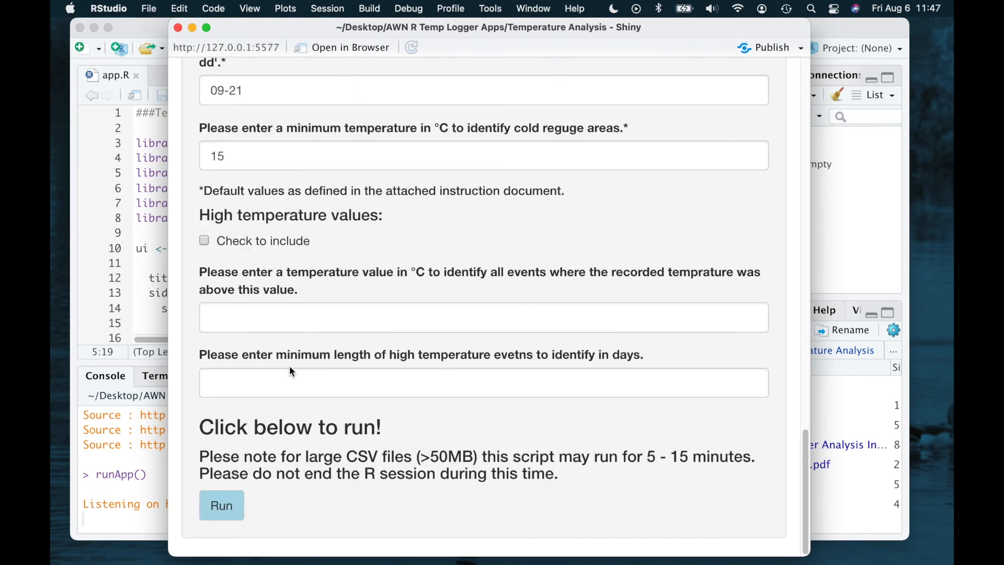
click(224, 505)
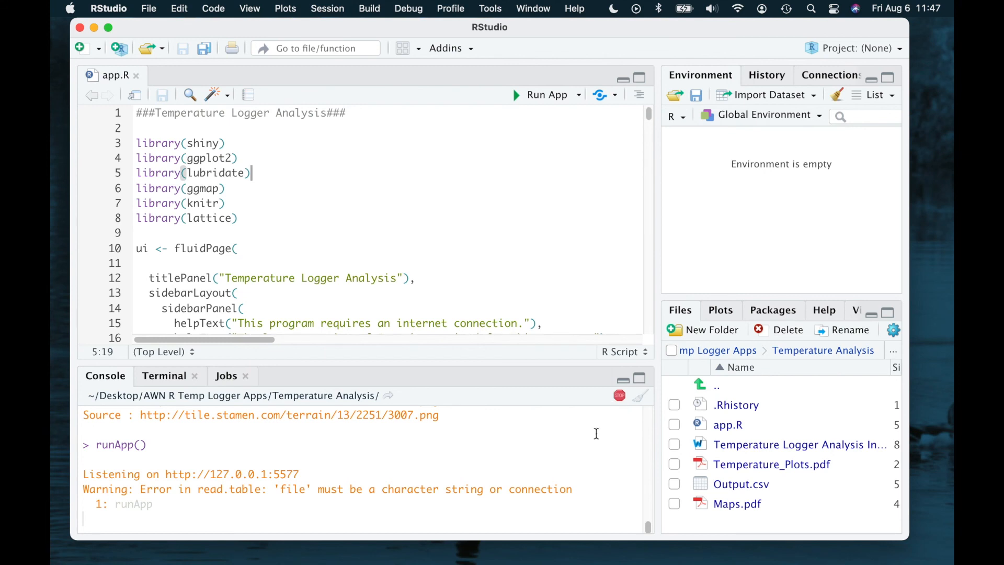
Stop the running app session in the R console and launch the app again
click(620, 397)
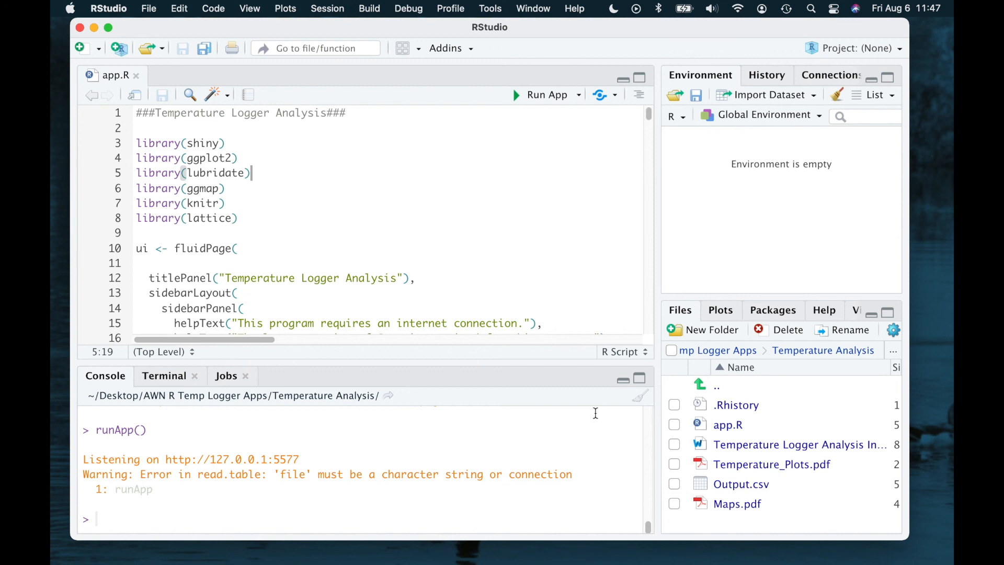
click(531, 96)
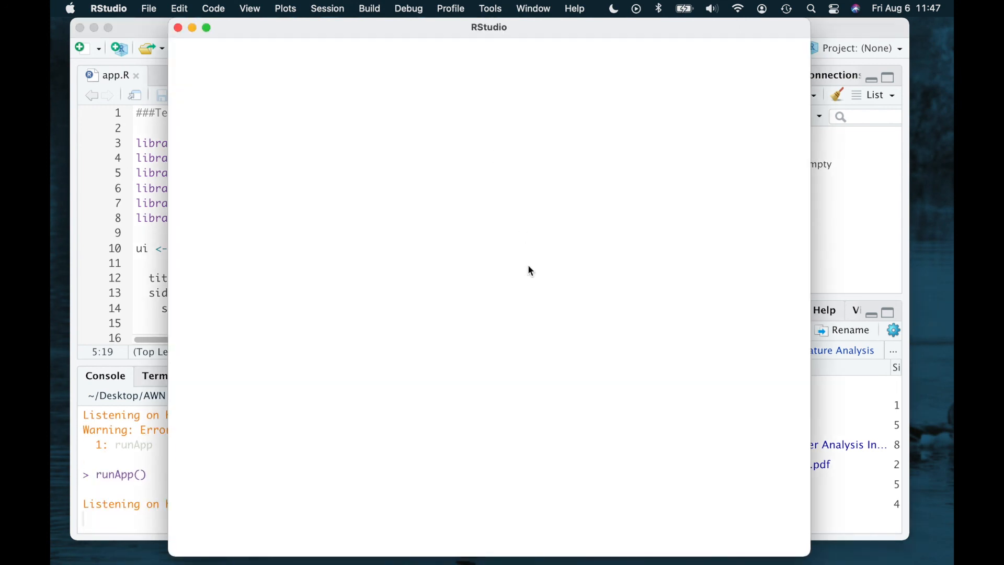